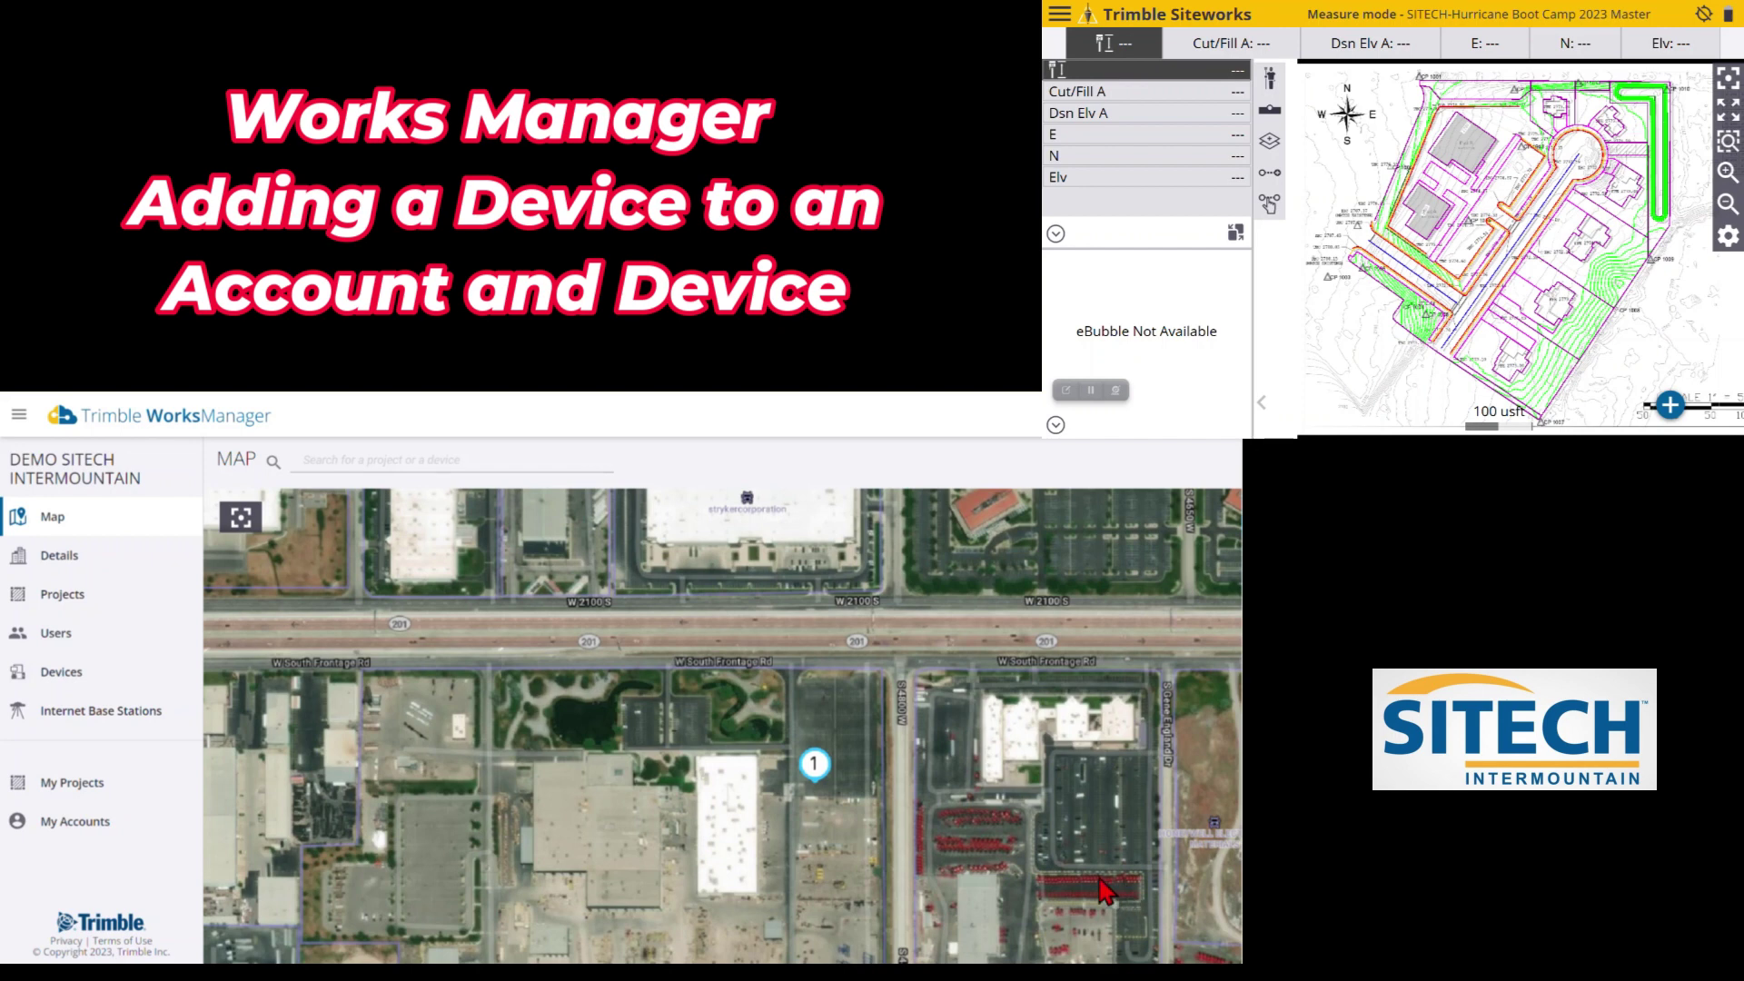
Open the My Accounts list from the left sidebar
left_click(108, 825)
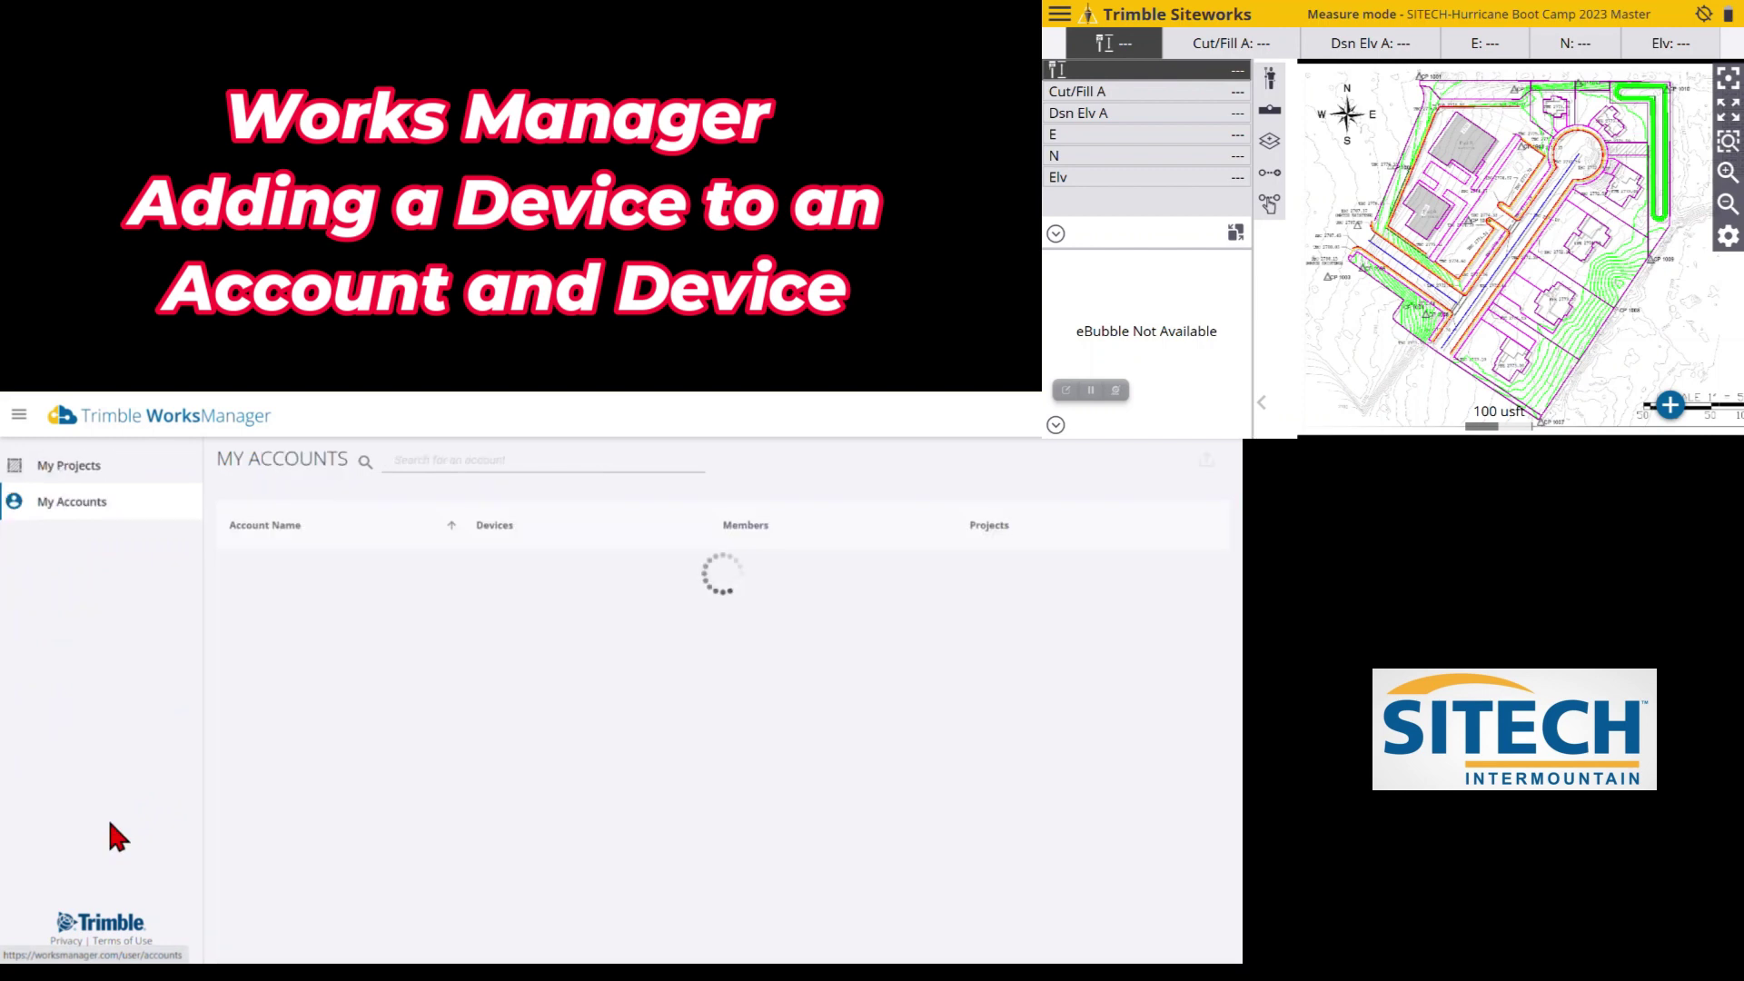
Open the DEMO SITECH INTERMOUNTAIN account and start a new device entry with + ADD
left_click(305, 576)
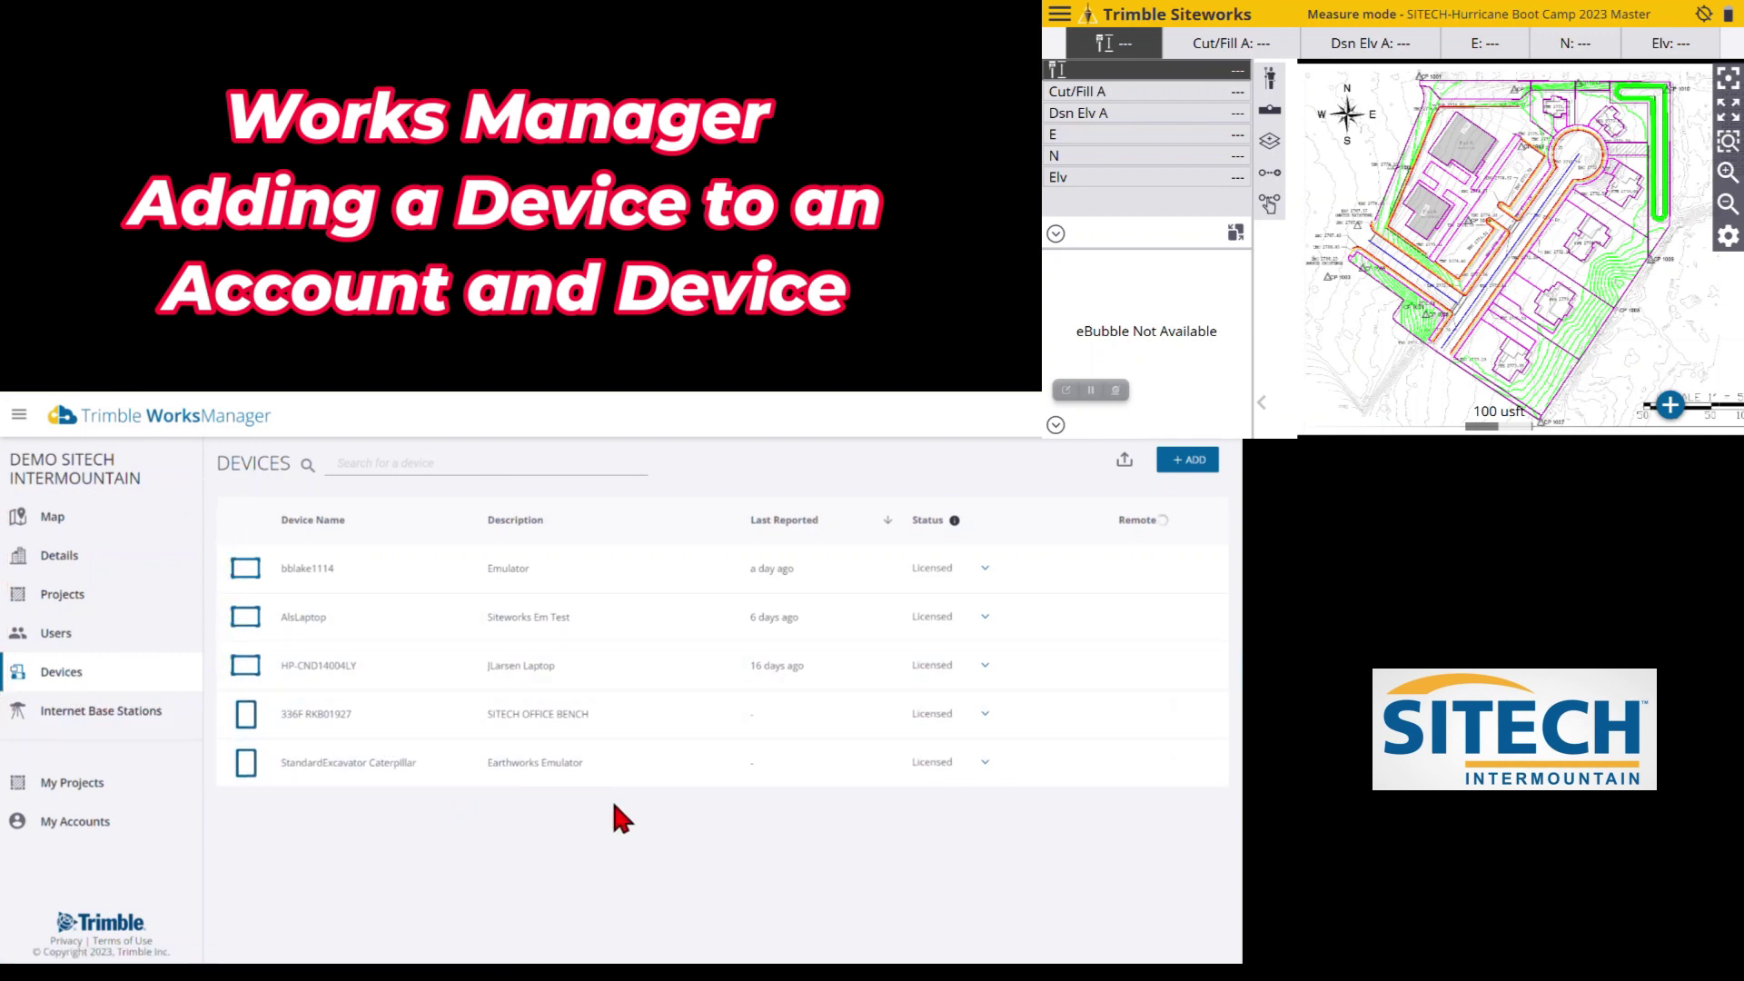
left_click(1188, 460)
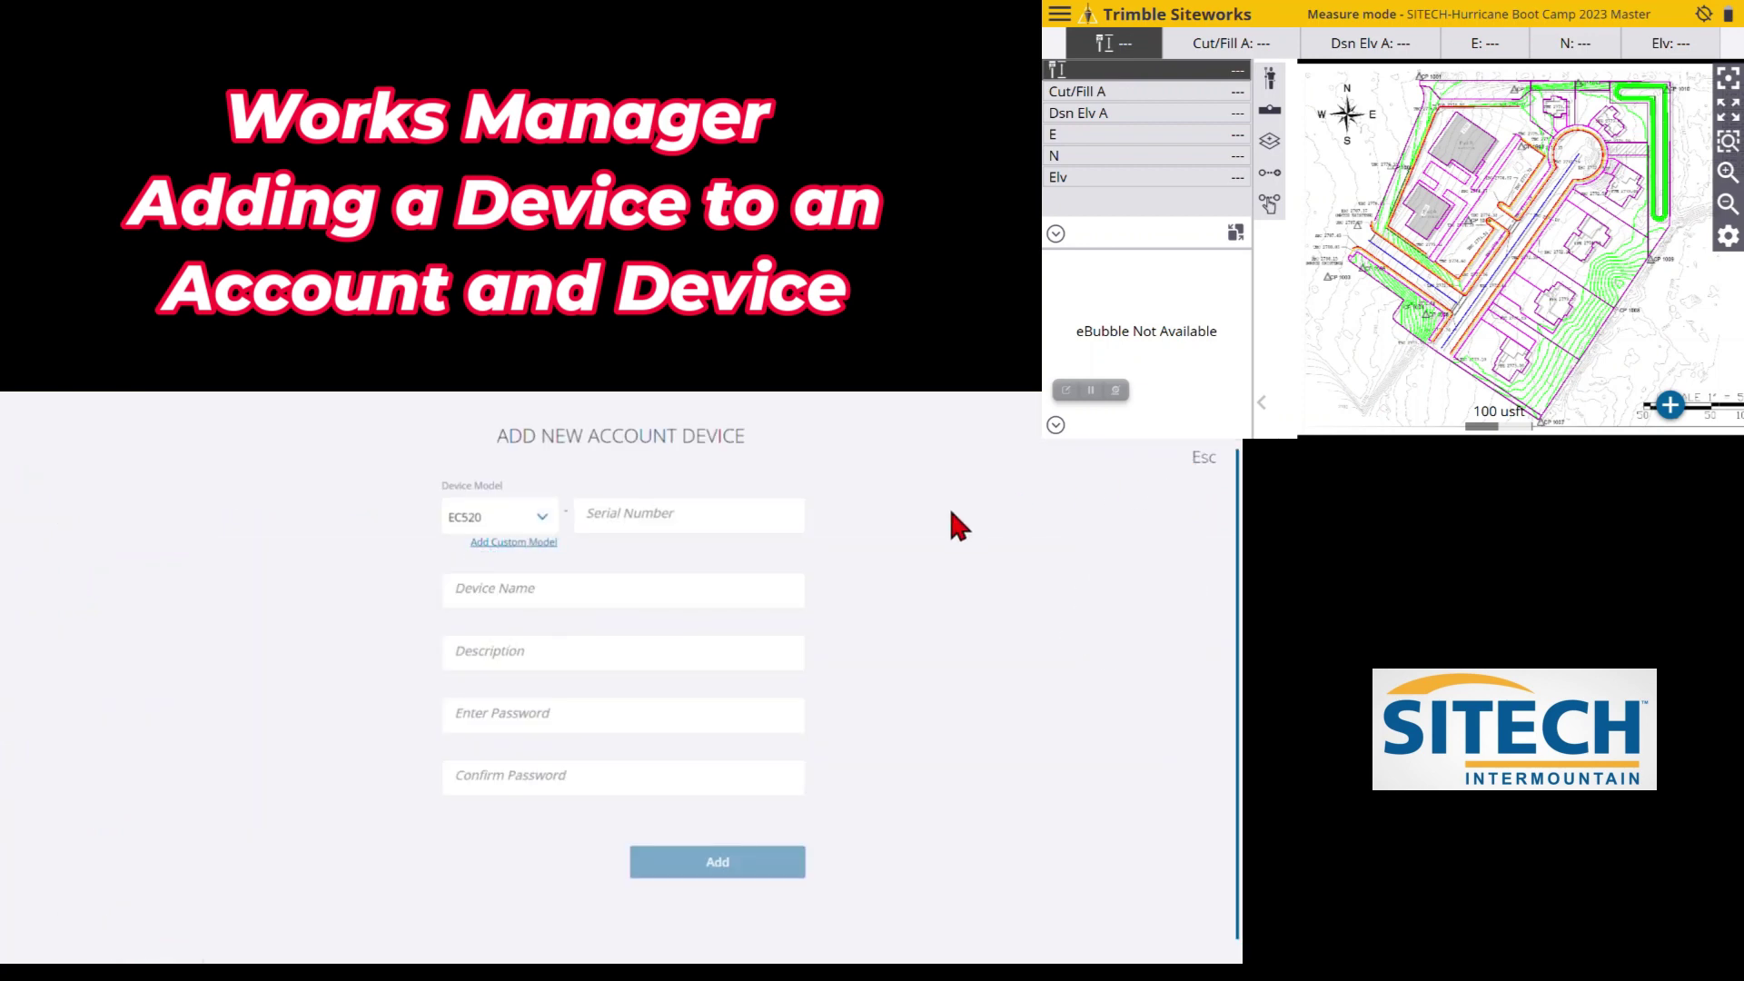
Choose Tablet as the Device Model and place the cursor in the Serial Number field
left_click(541, 519)
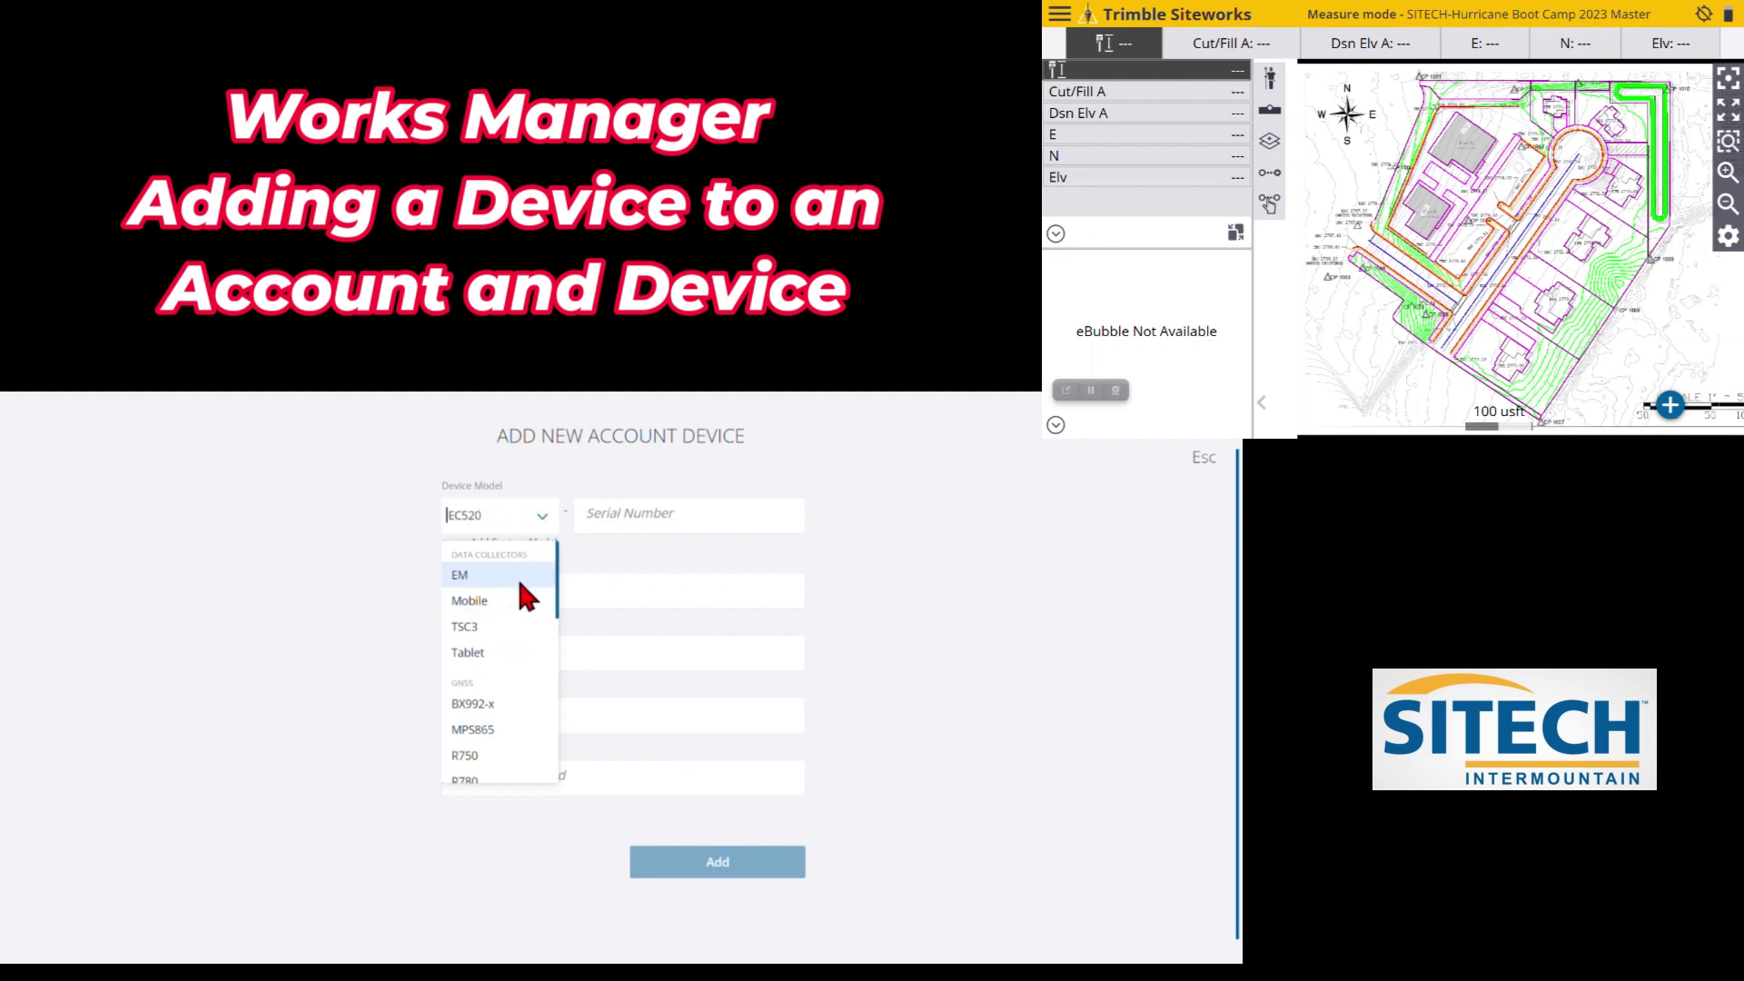
left_click(508, 651)
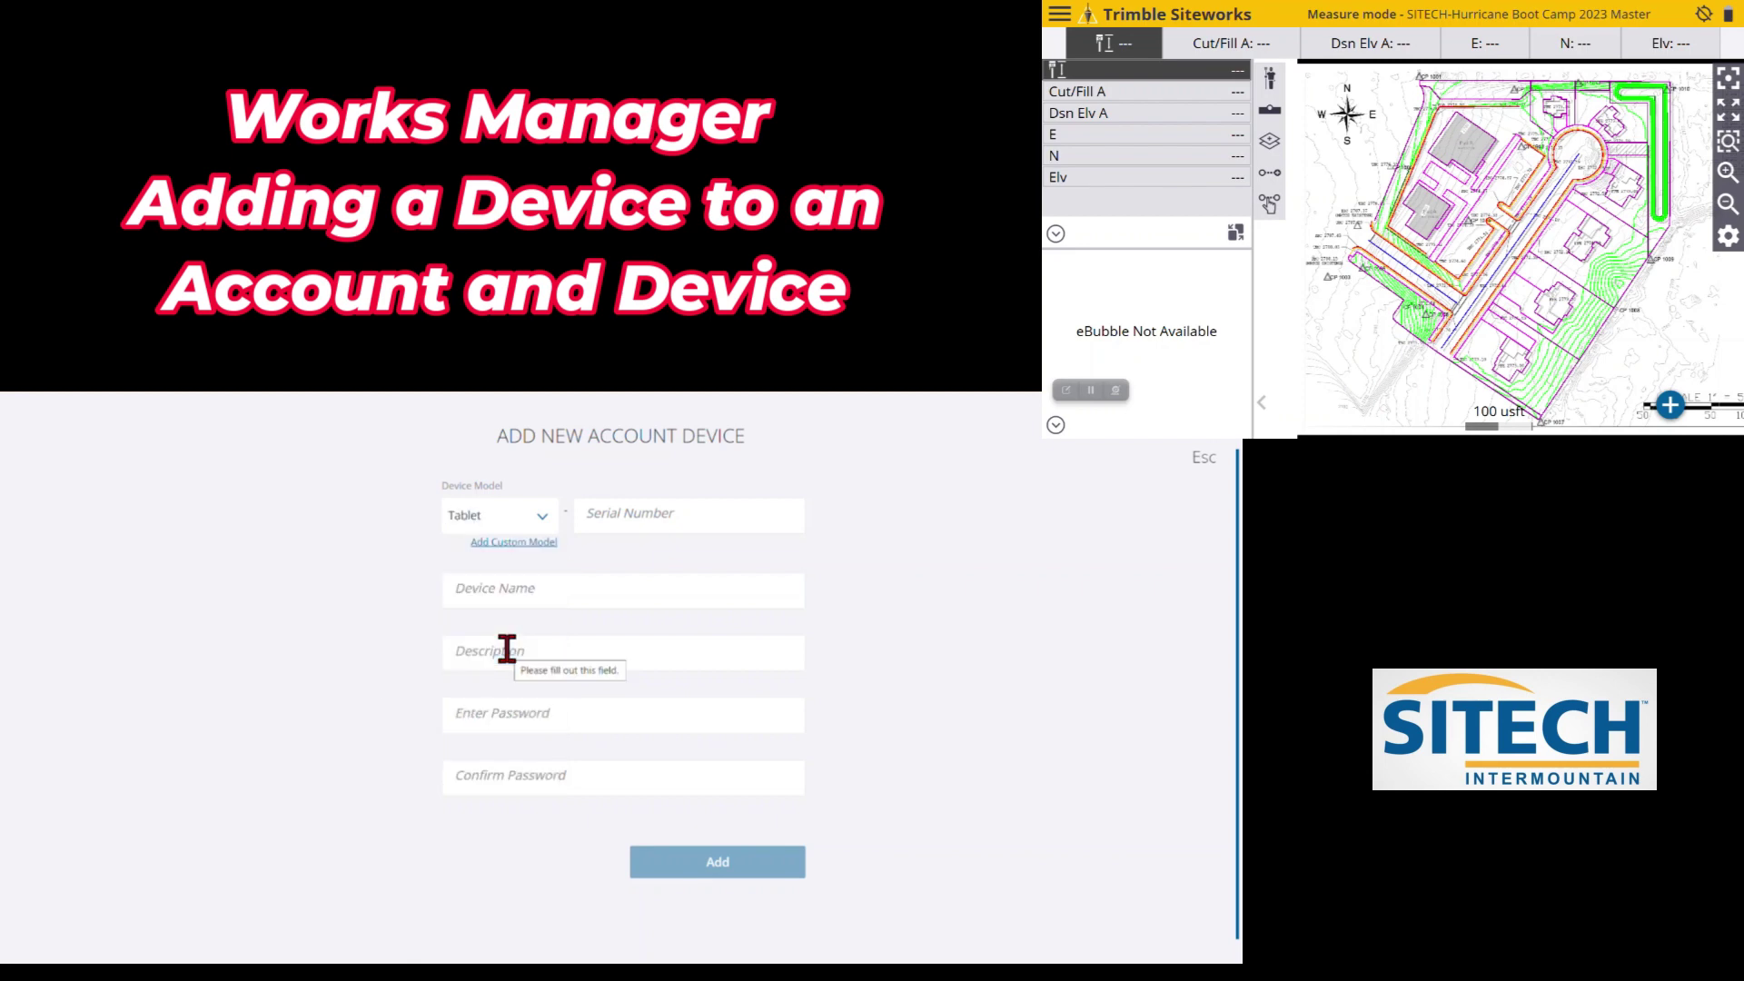
left_click(709, 515)
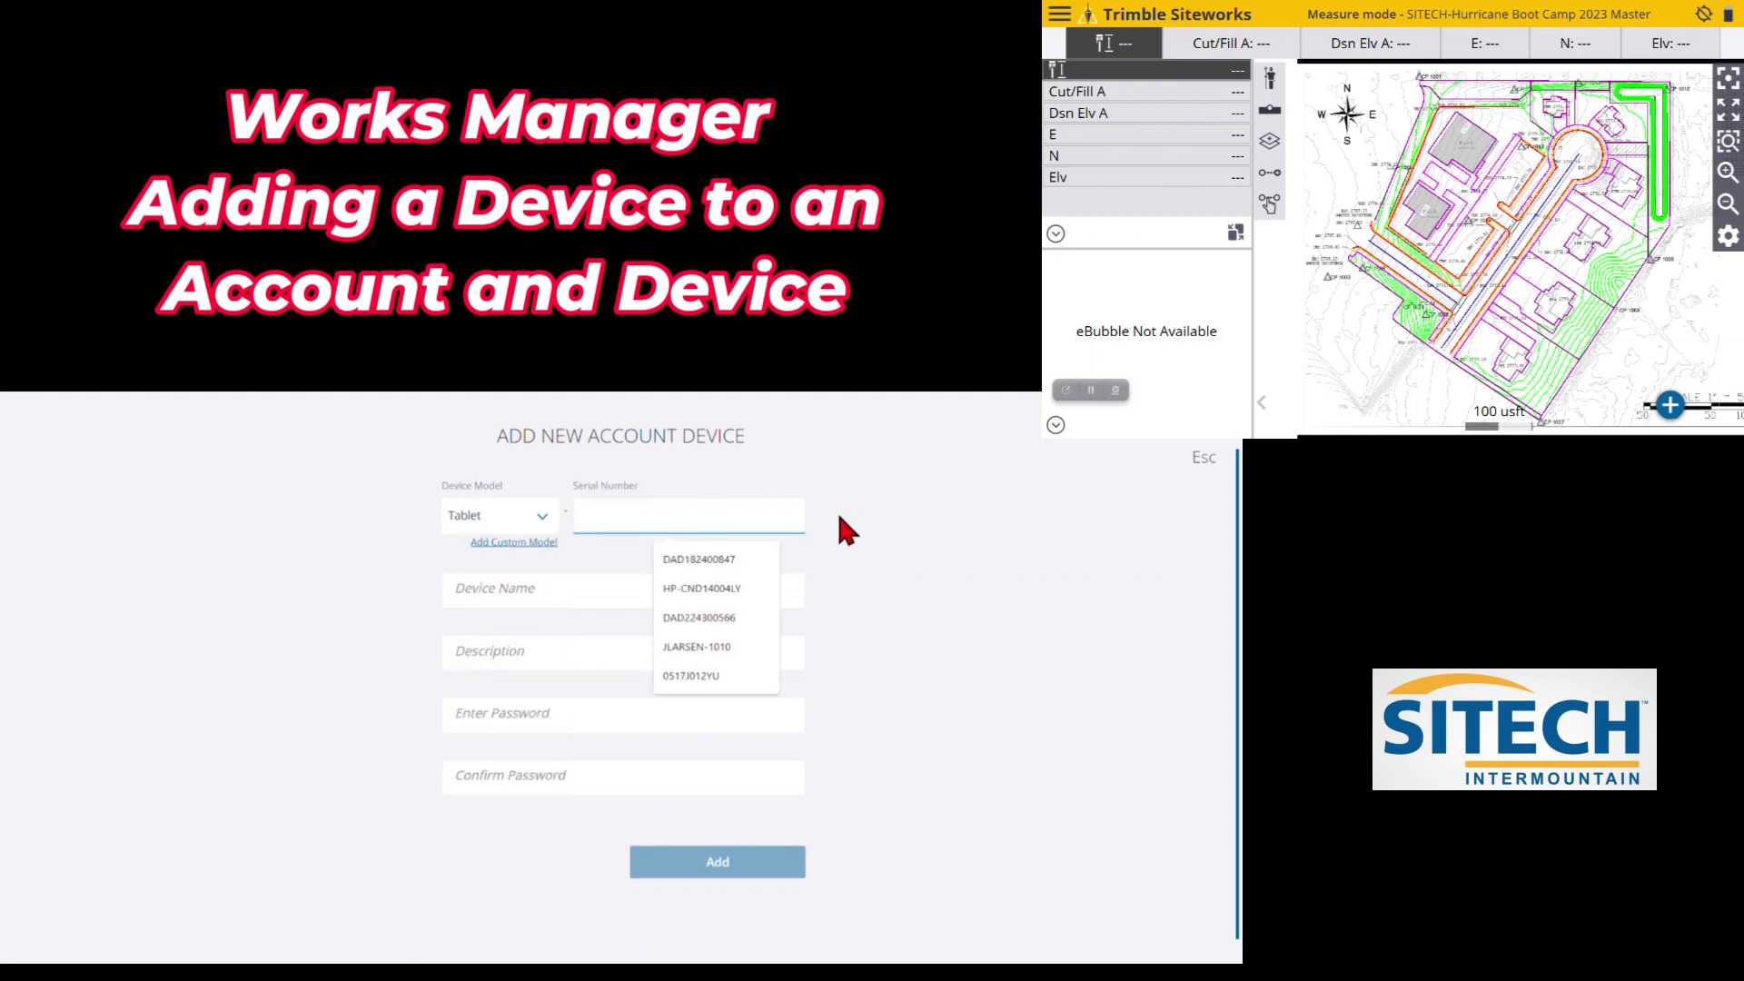
left_click(844, 549)
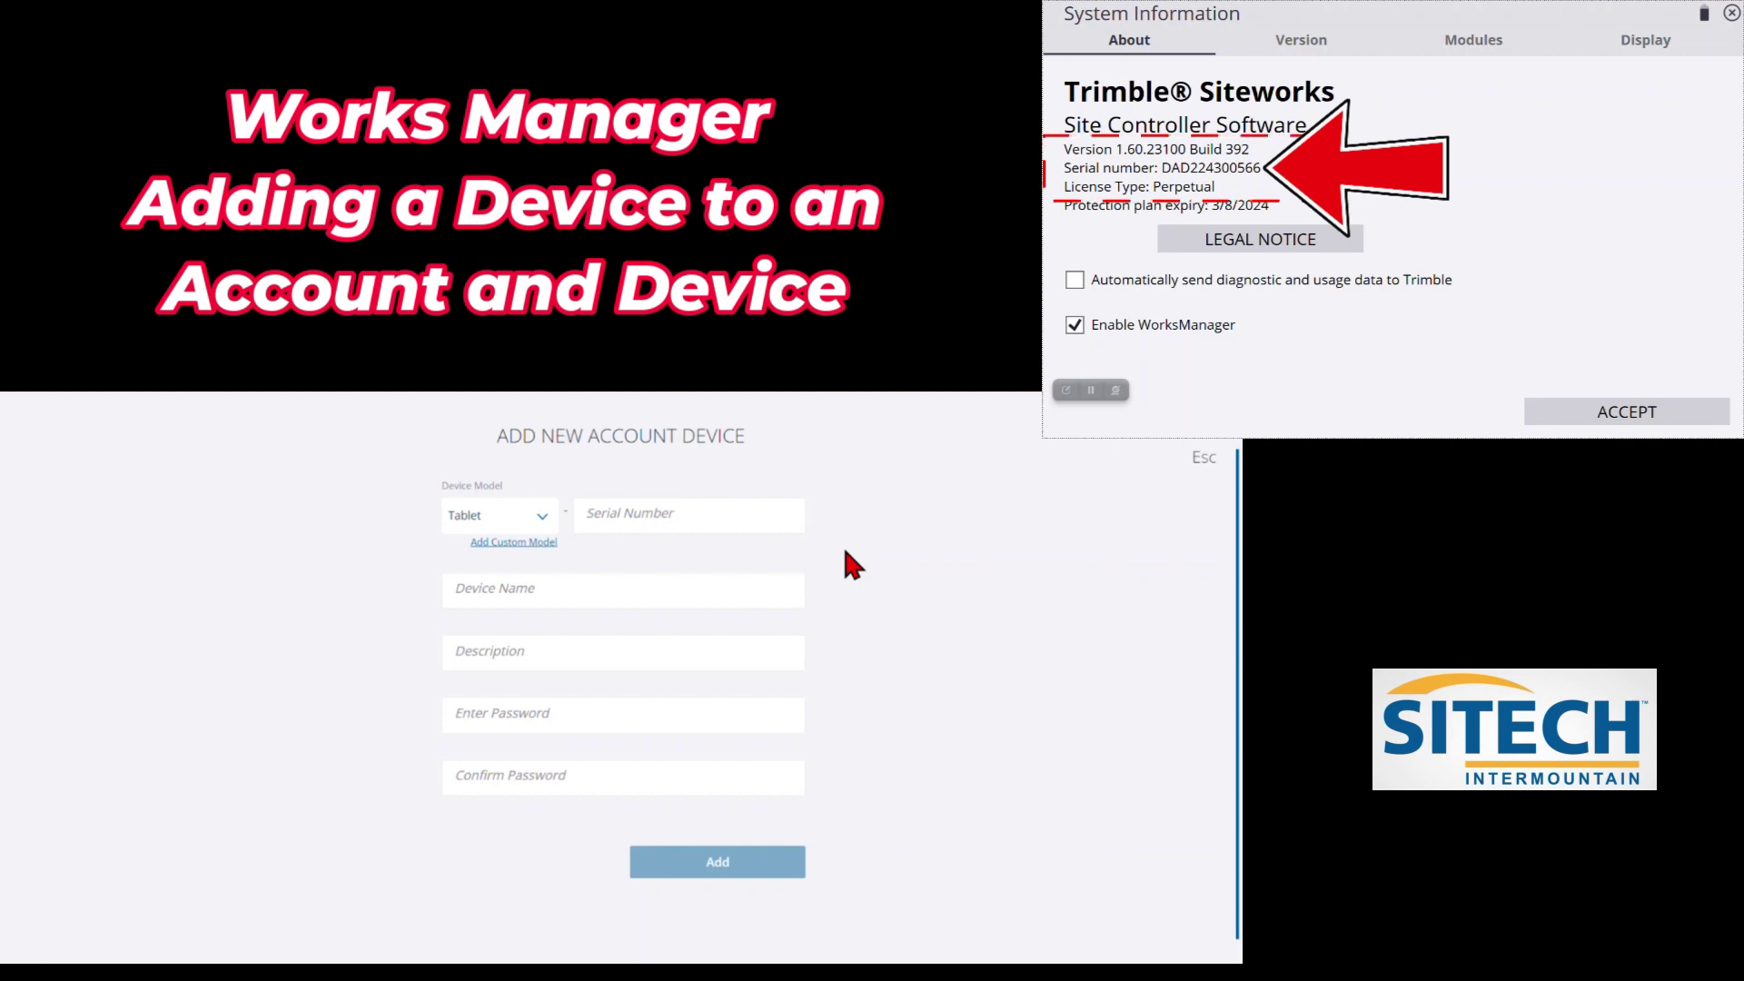
left_click(740, 505)
type("DAD")
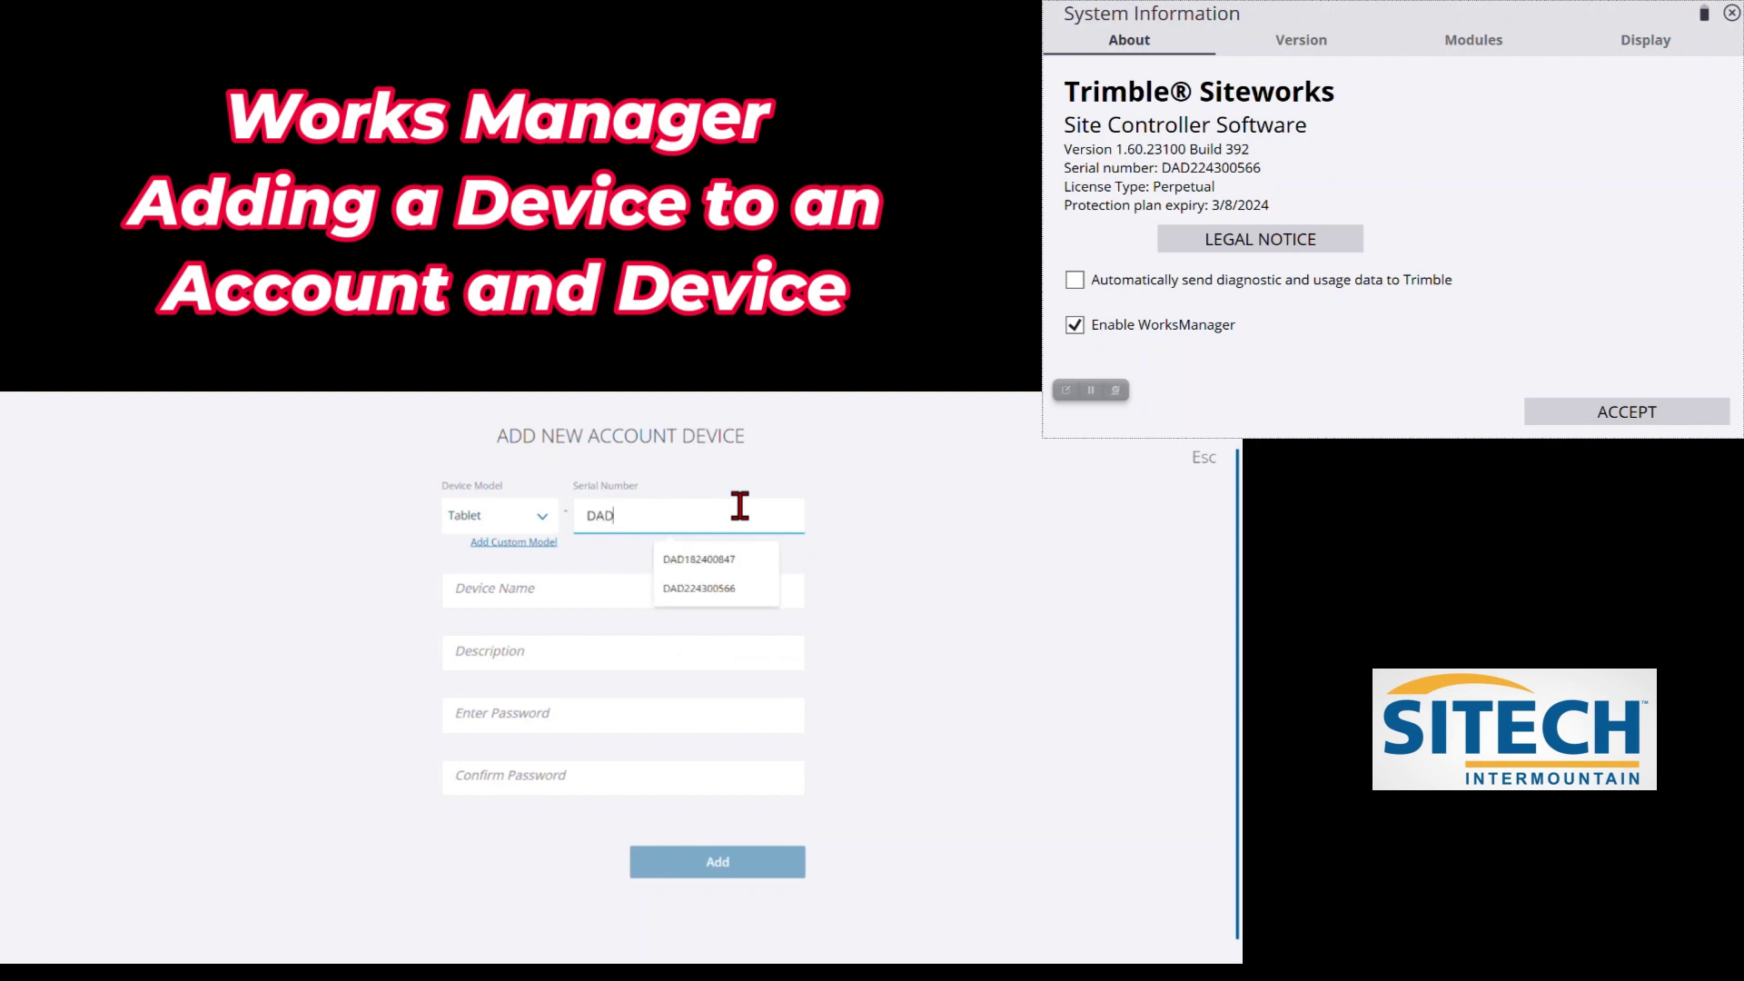
type("22")
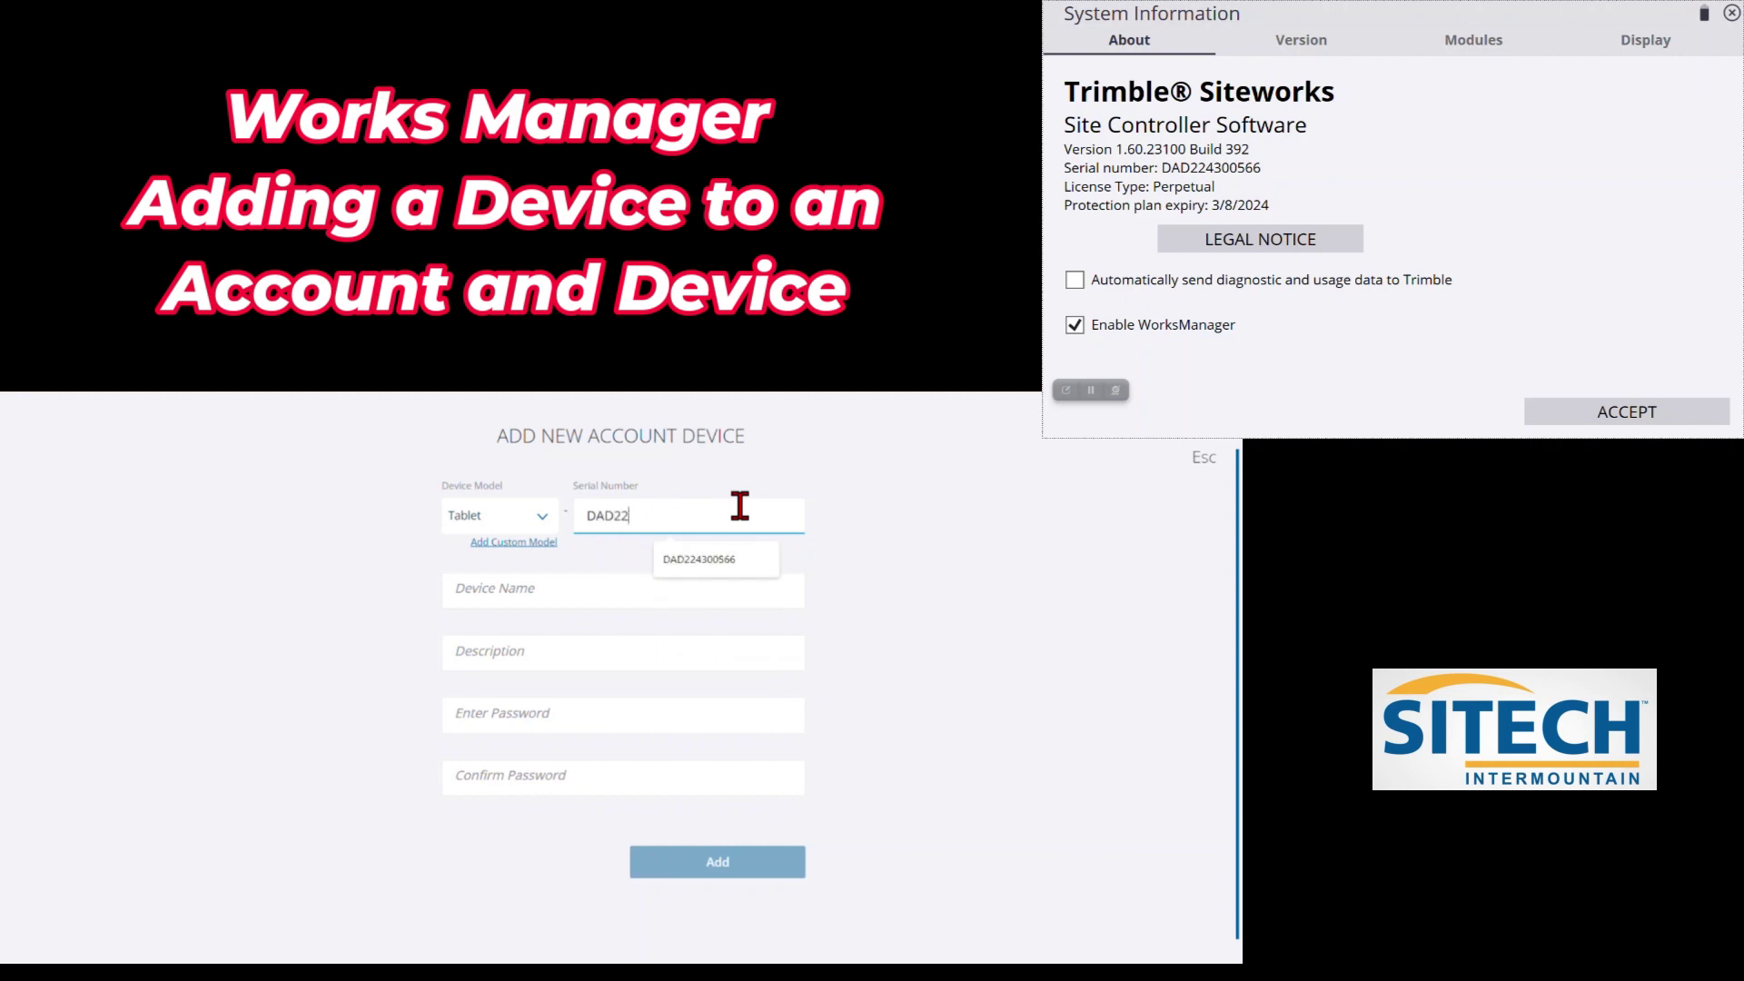
type("4300566")
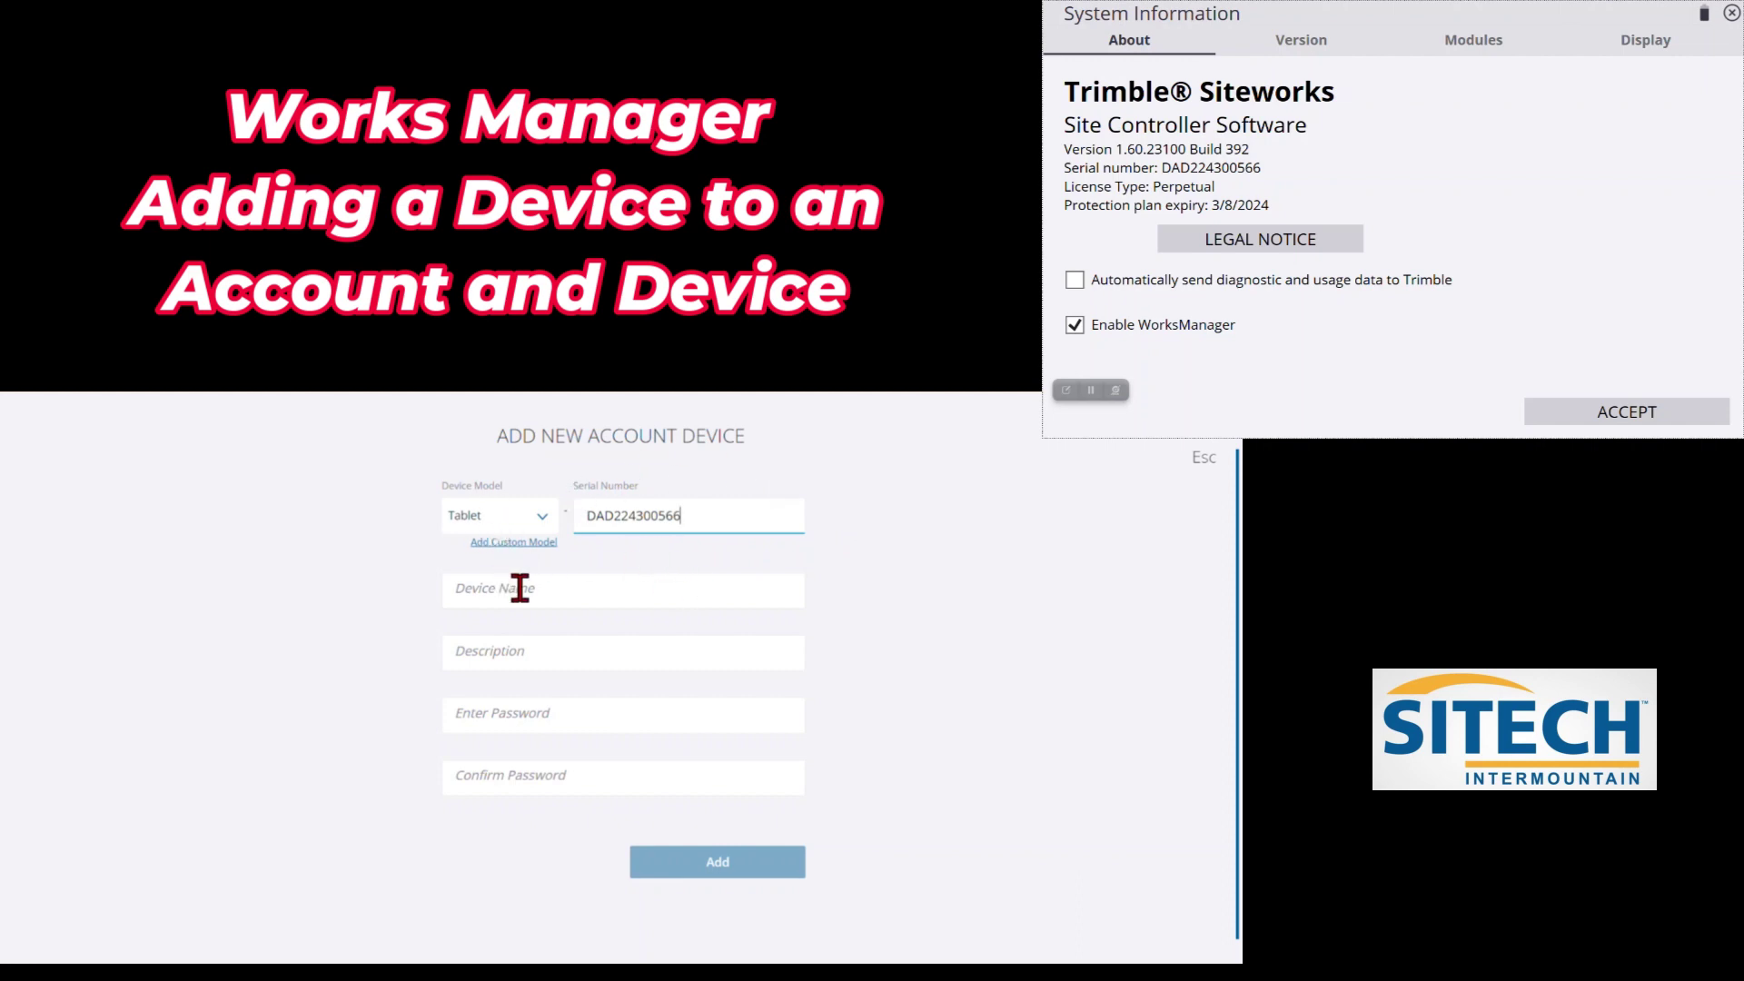
left_click(568, 591)
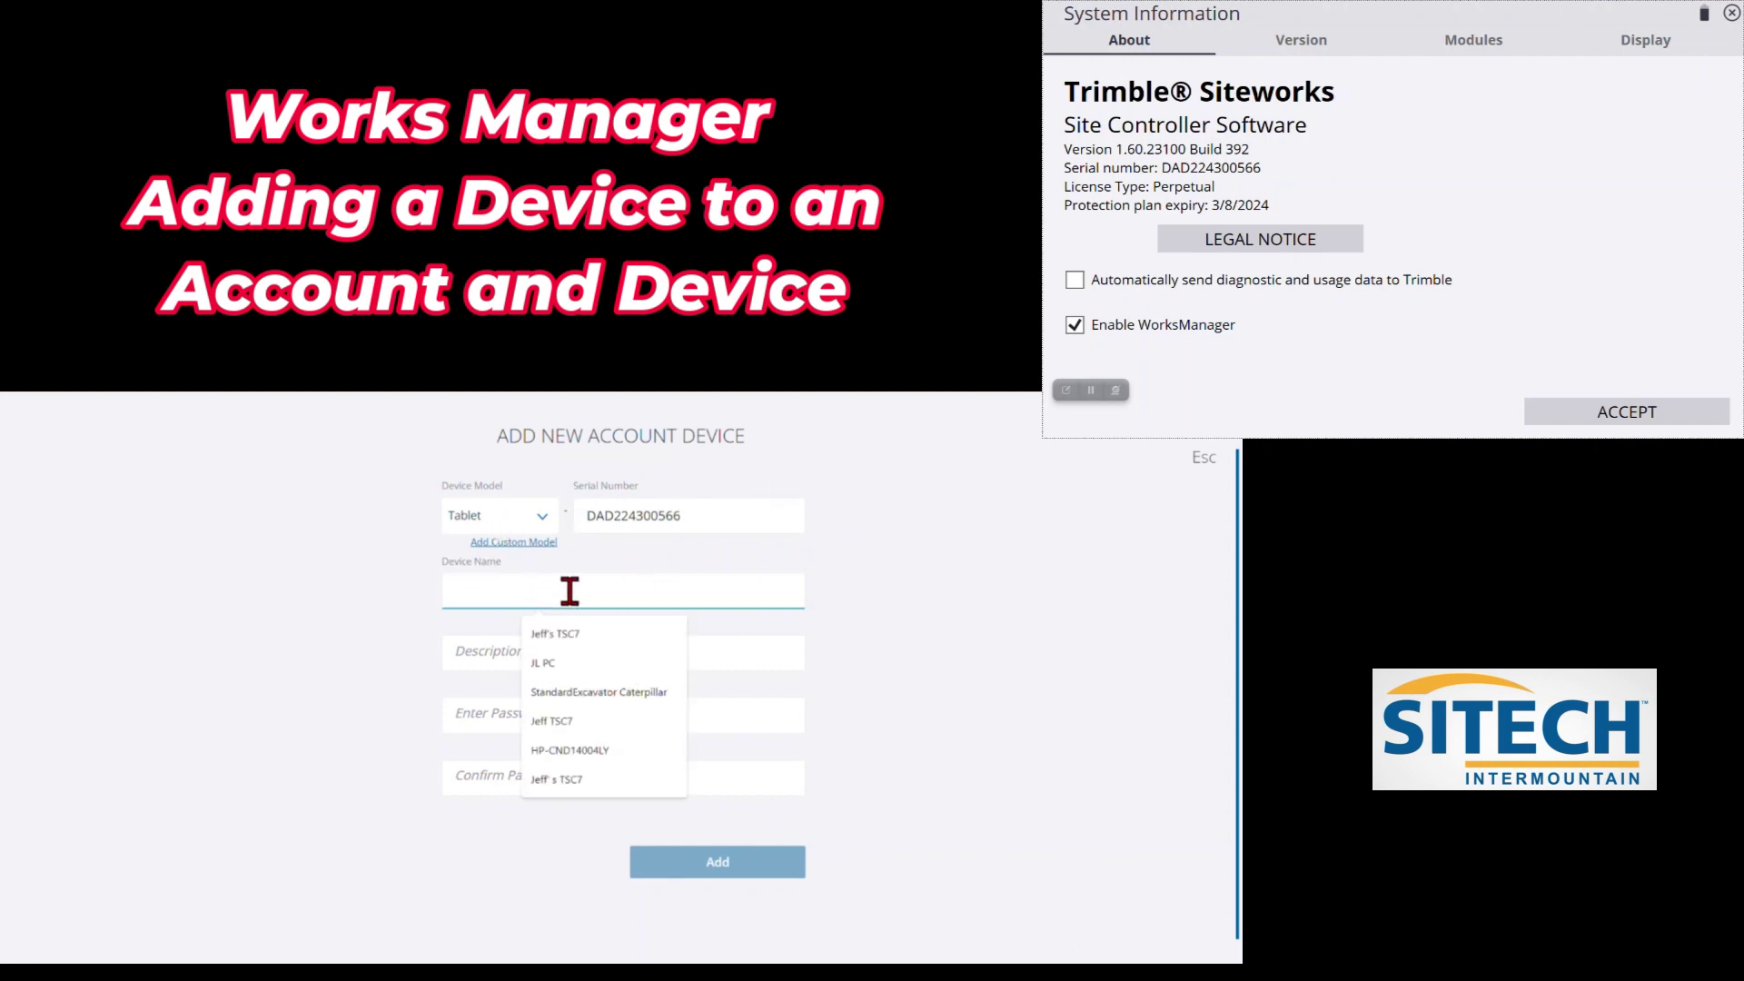
left_click(576, 640)
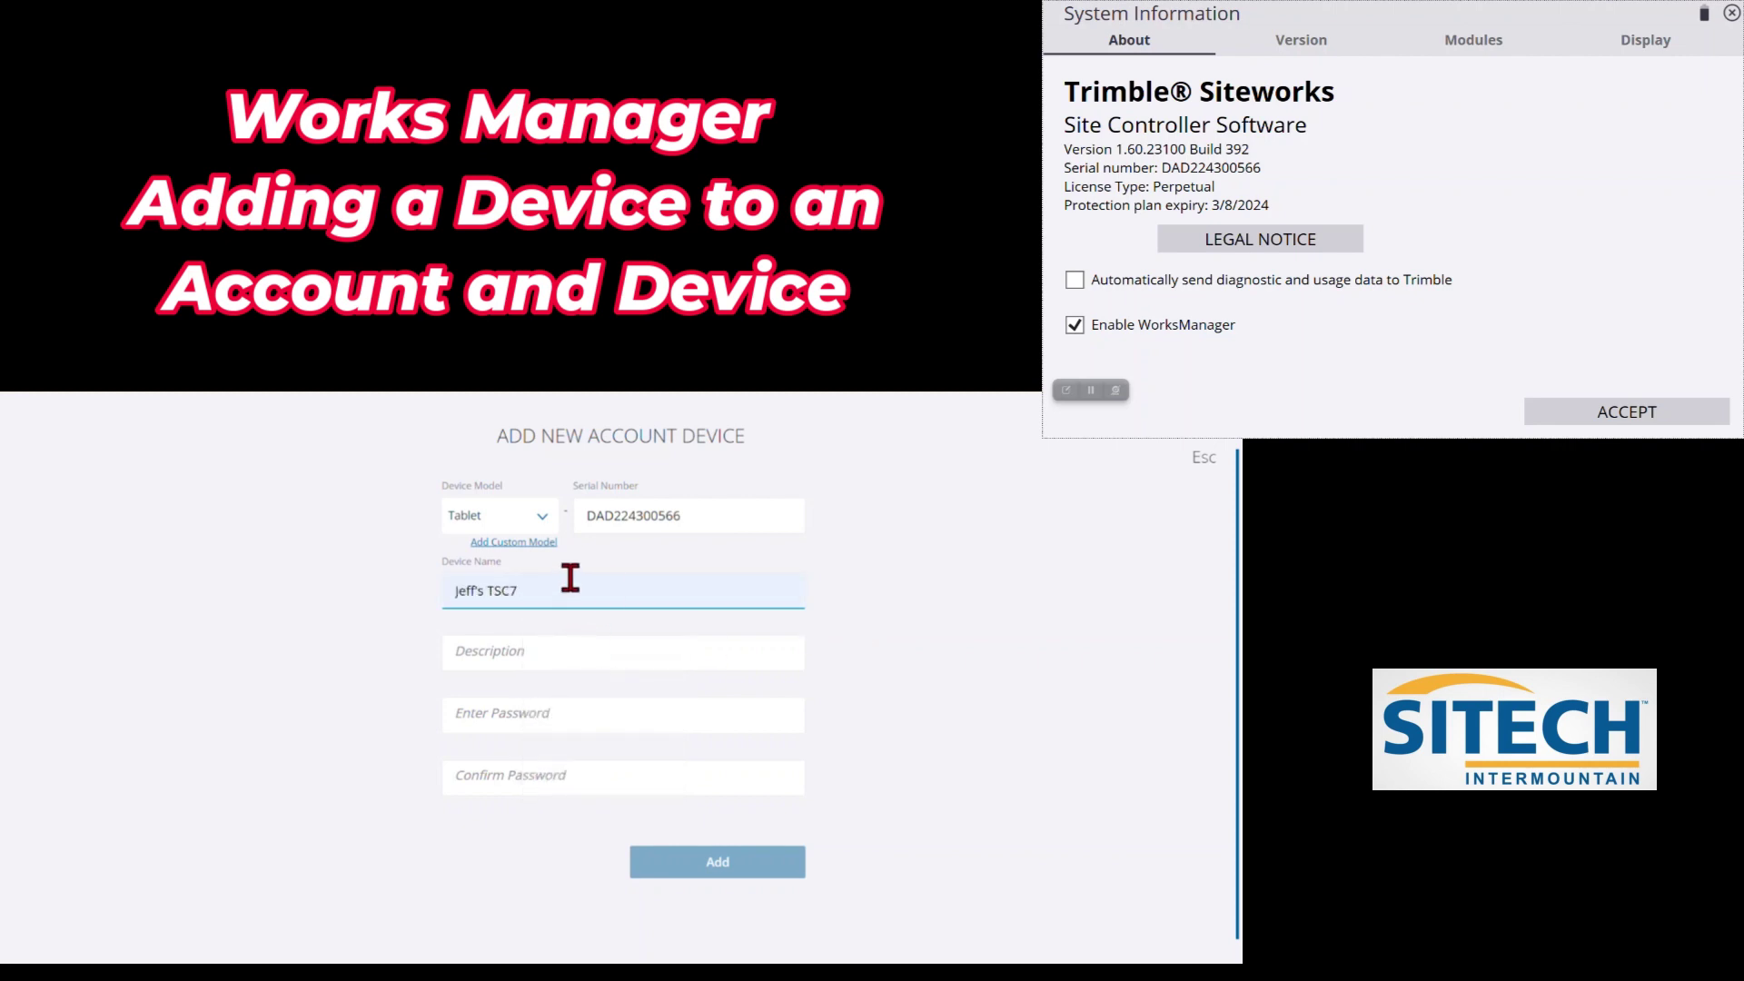
key("Left")
key("Left")
key("Left")
key("Left")
key("Left")
key("Left")
key("BackSpace")
left_click(895, 609)
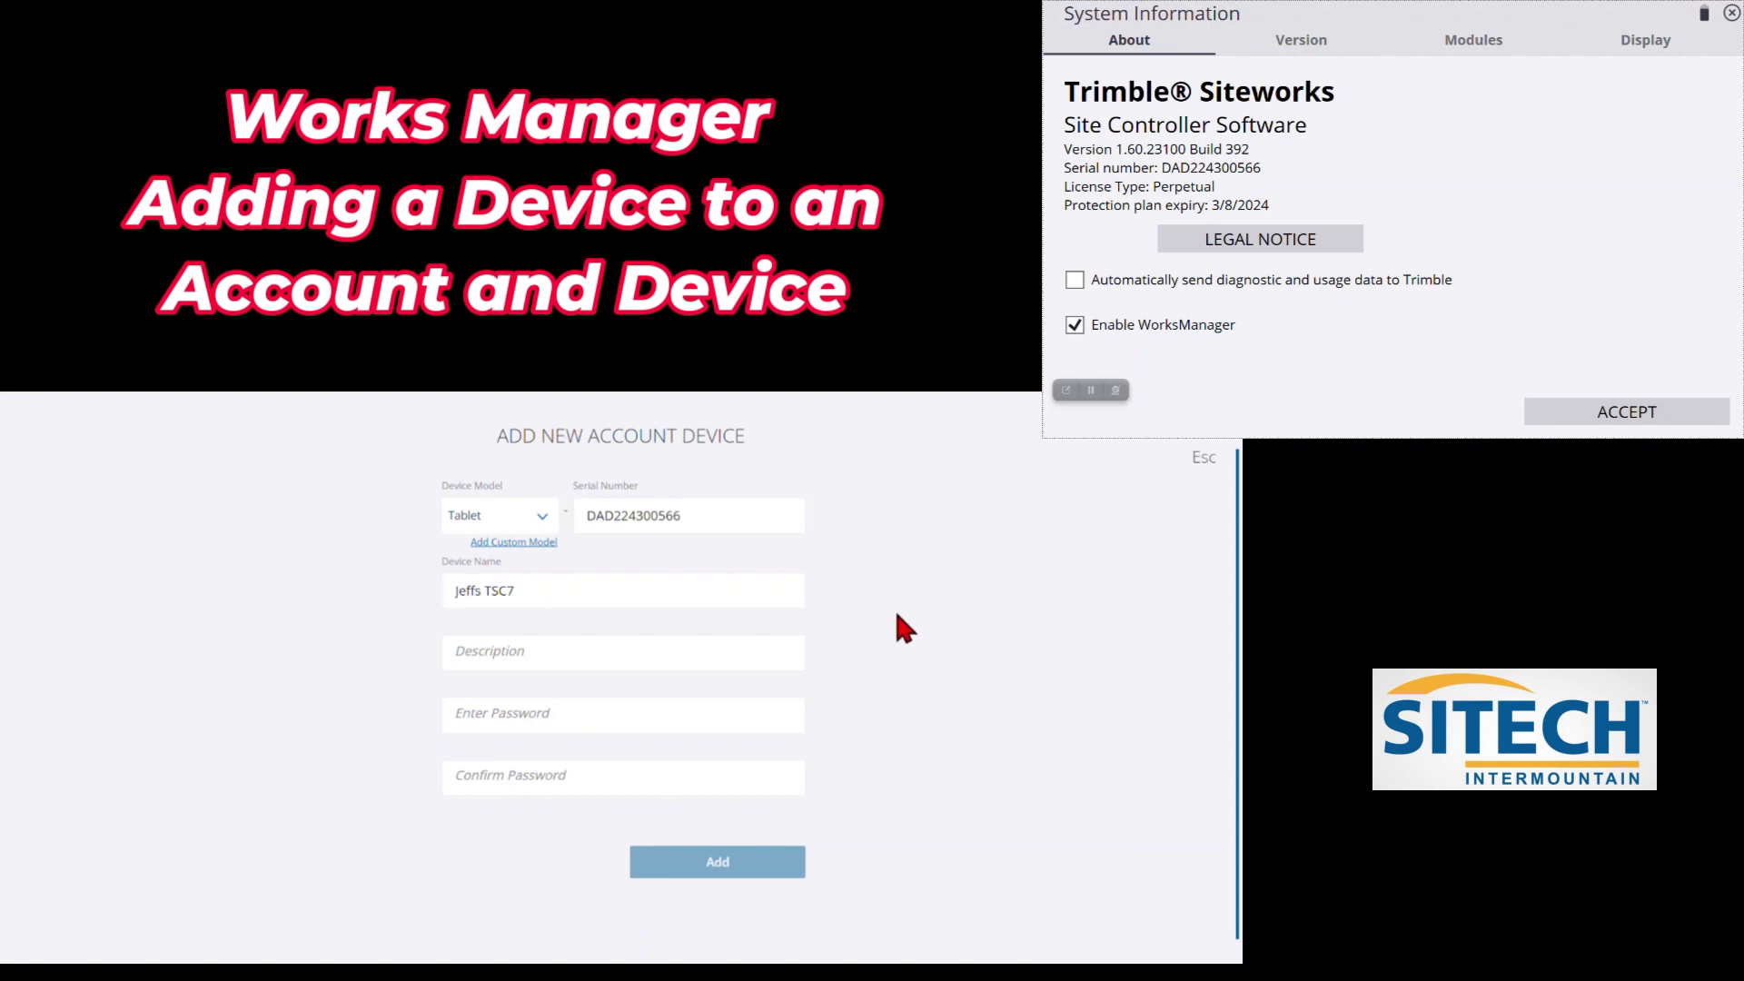
Enter TSC7 as the device description
left_click(546, 654)
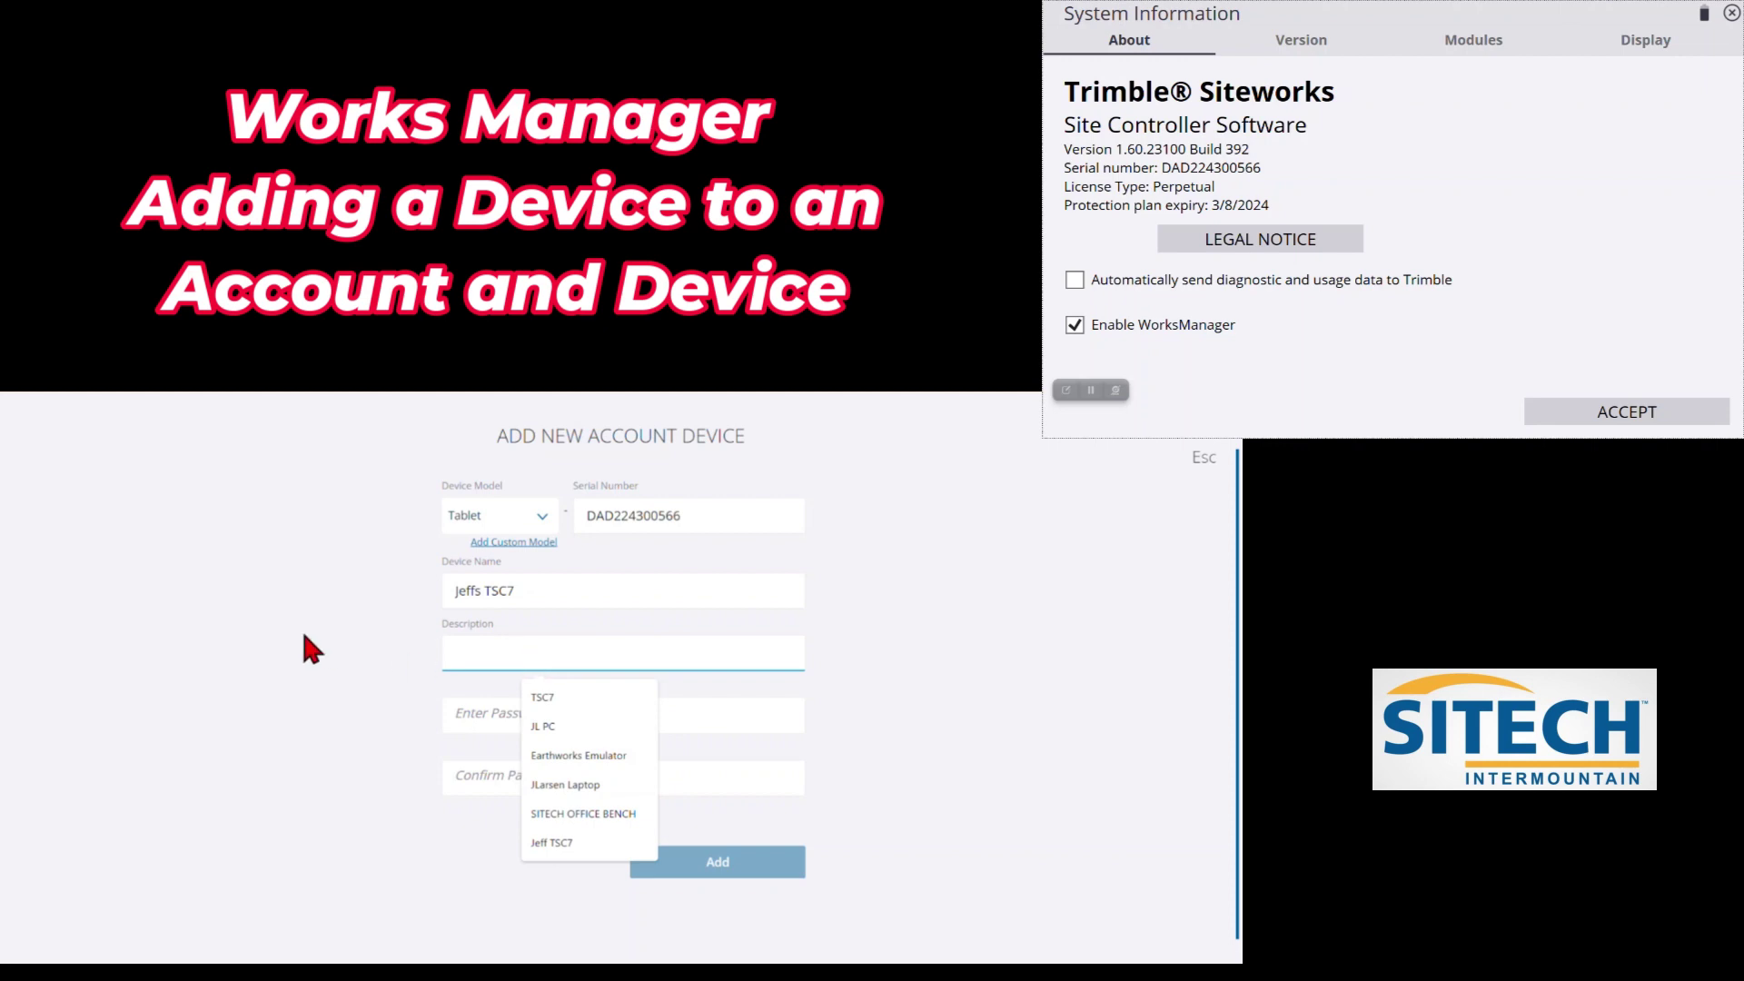
type("TS")
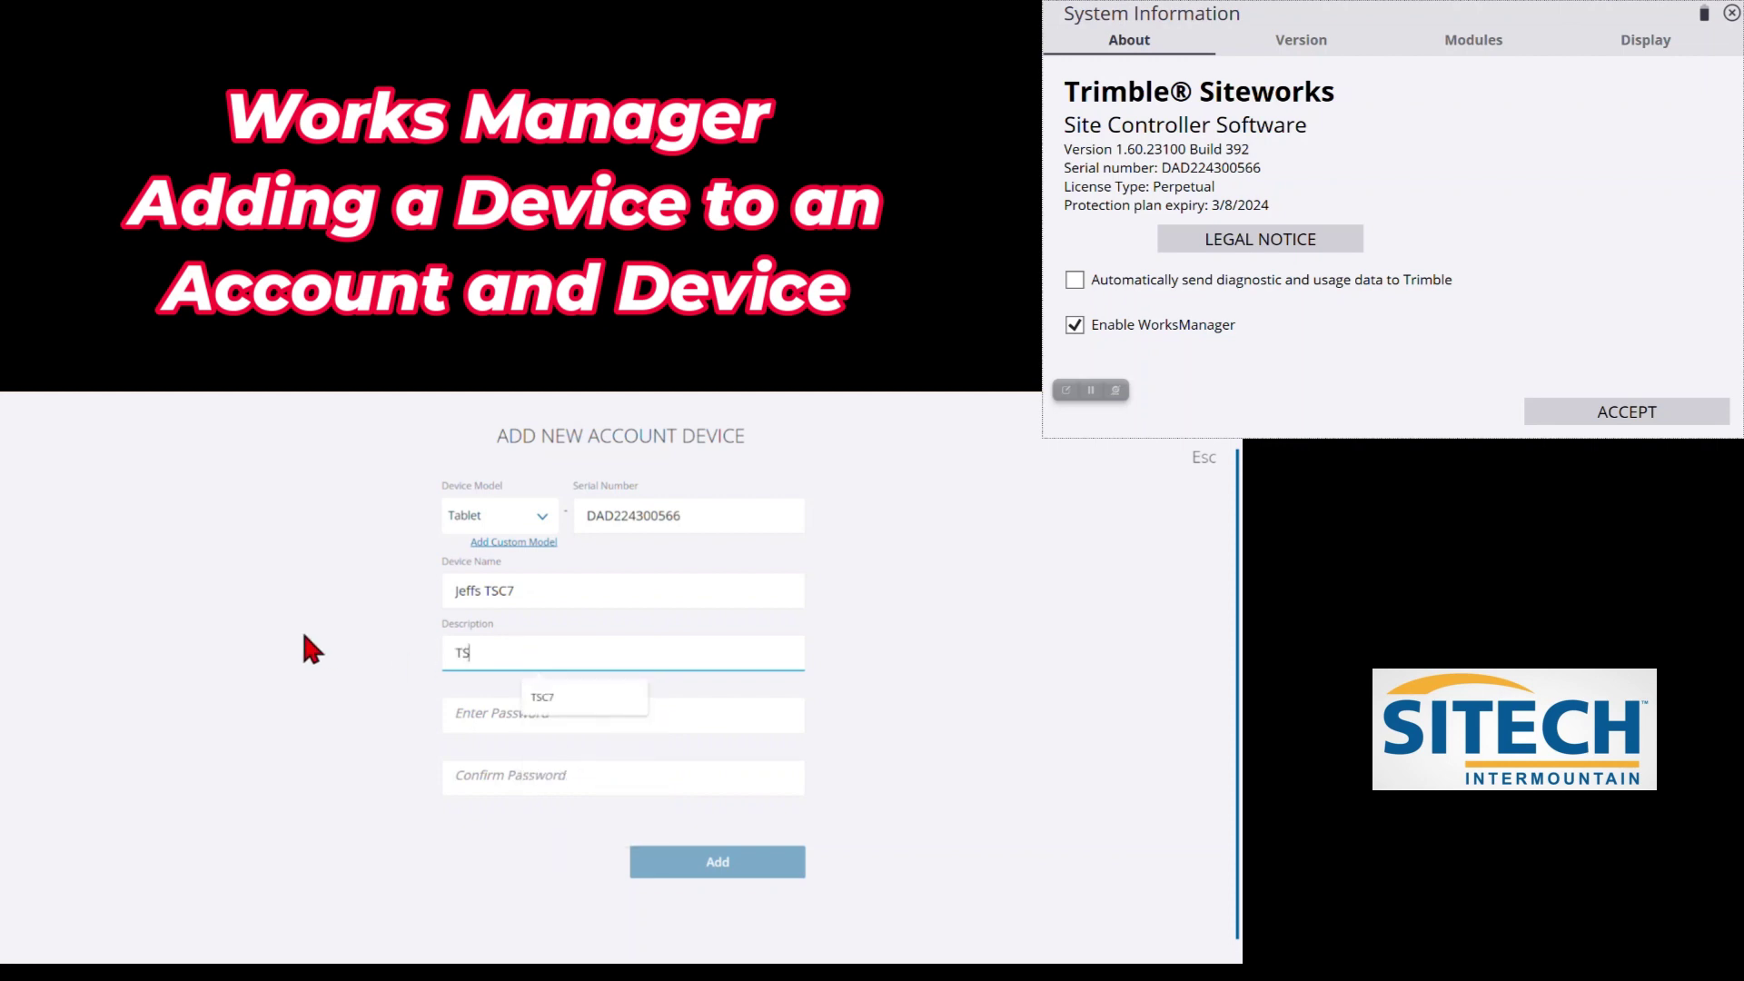
type("C7")
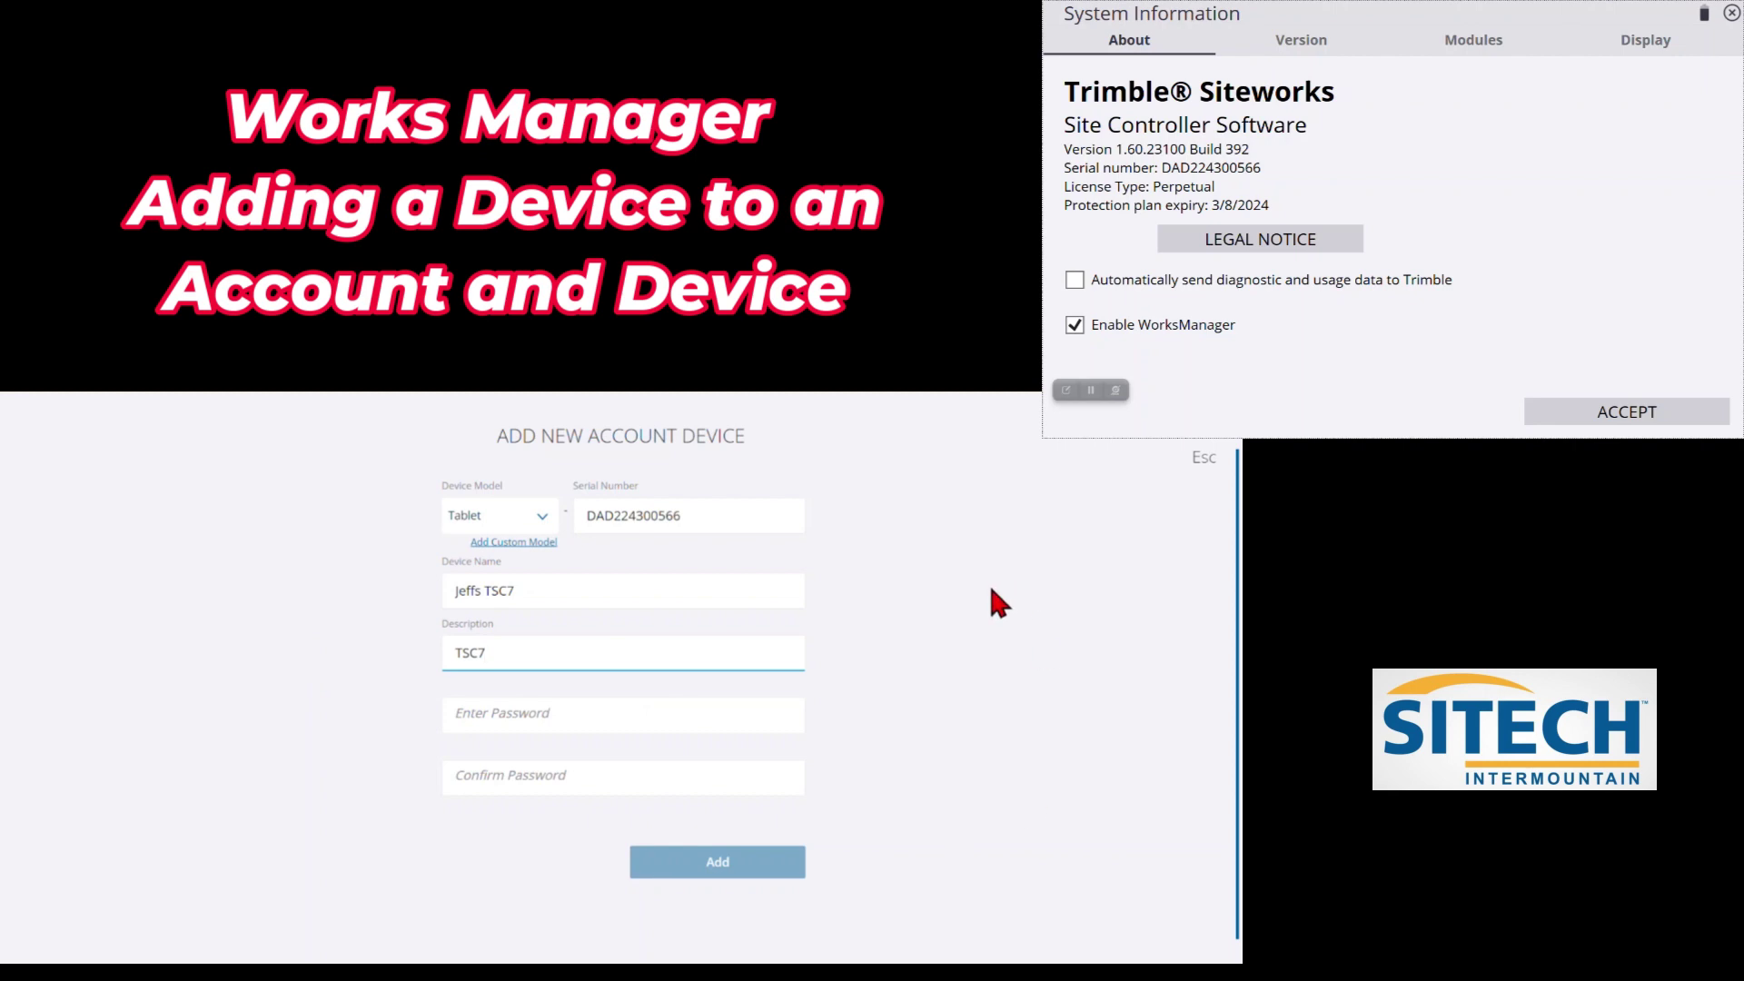
left_click(580, 718)
left_click(931, 615)
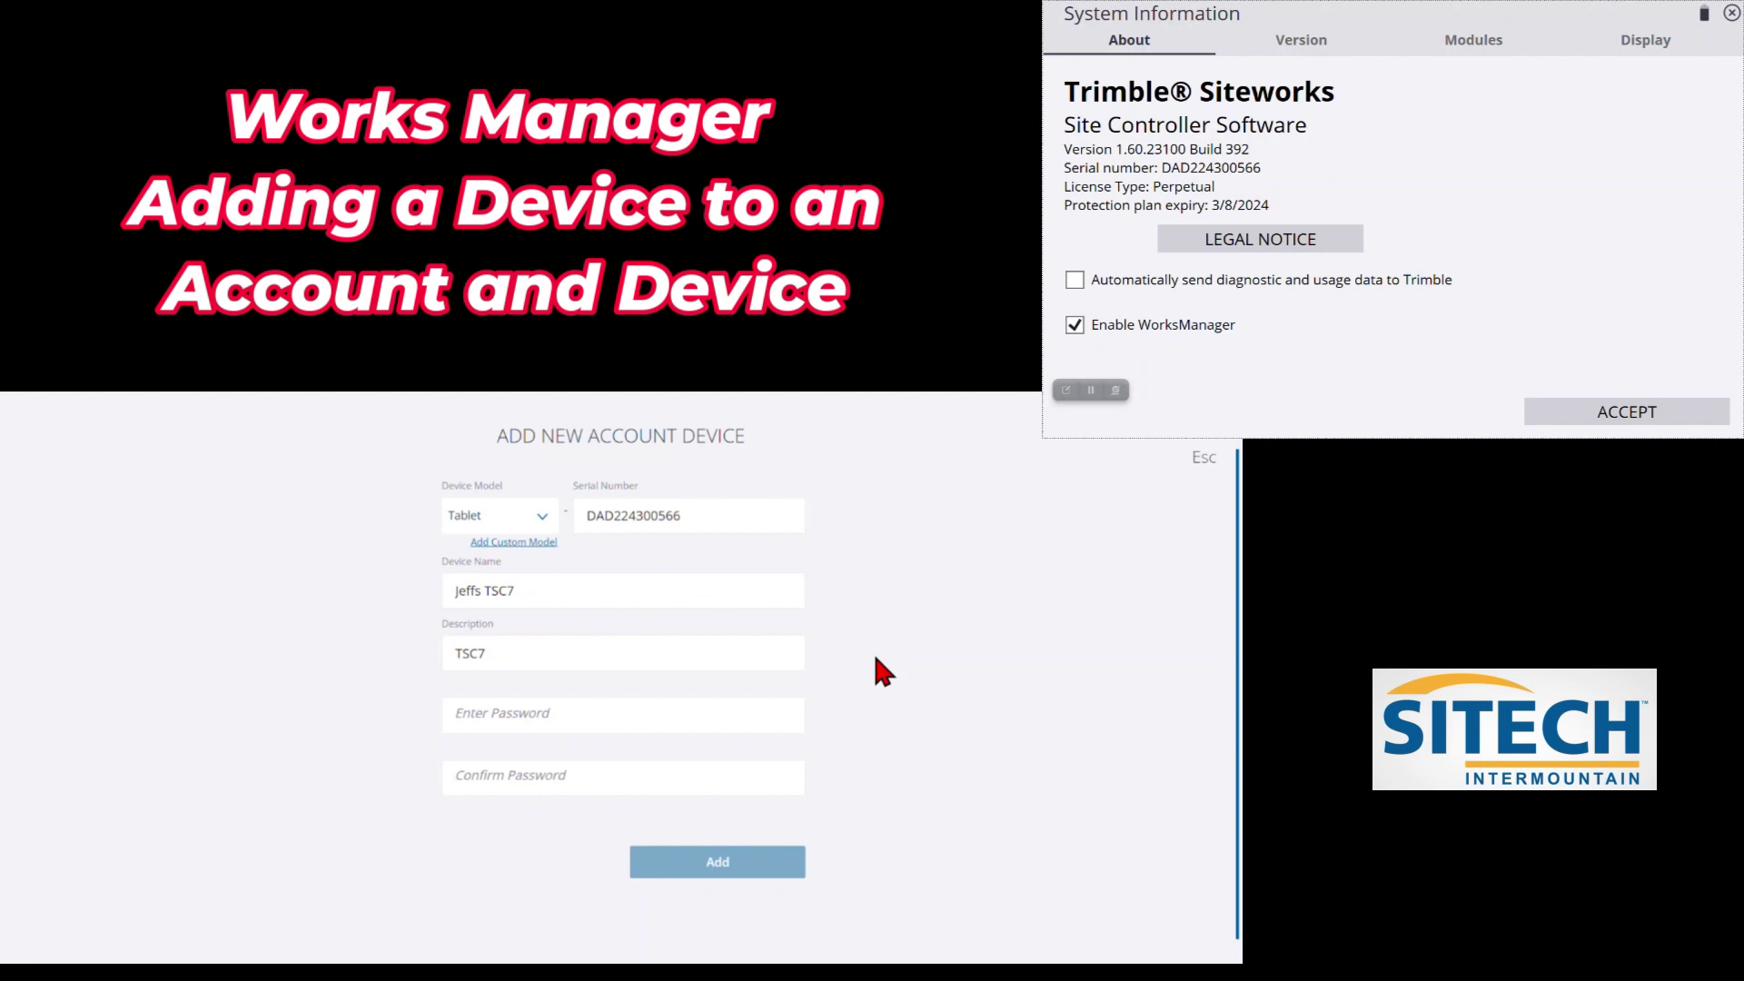
Set and confirm the device password, then add the tablet, accepting the device-name warning
left_click(498, 712)
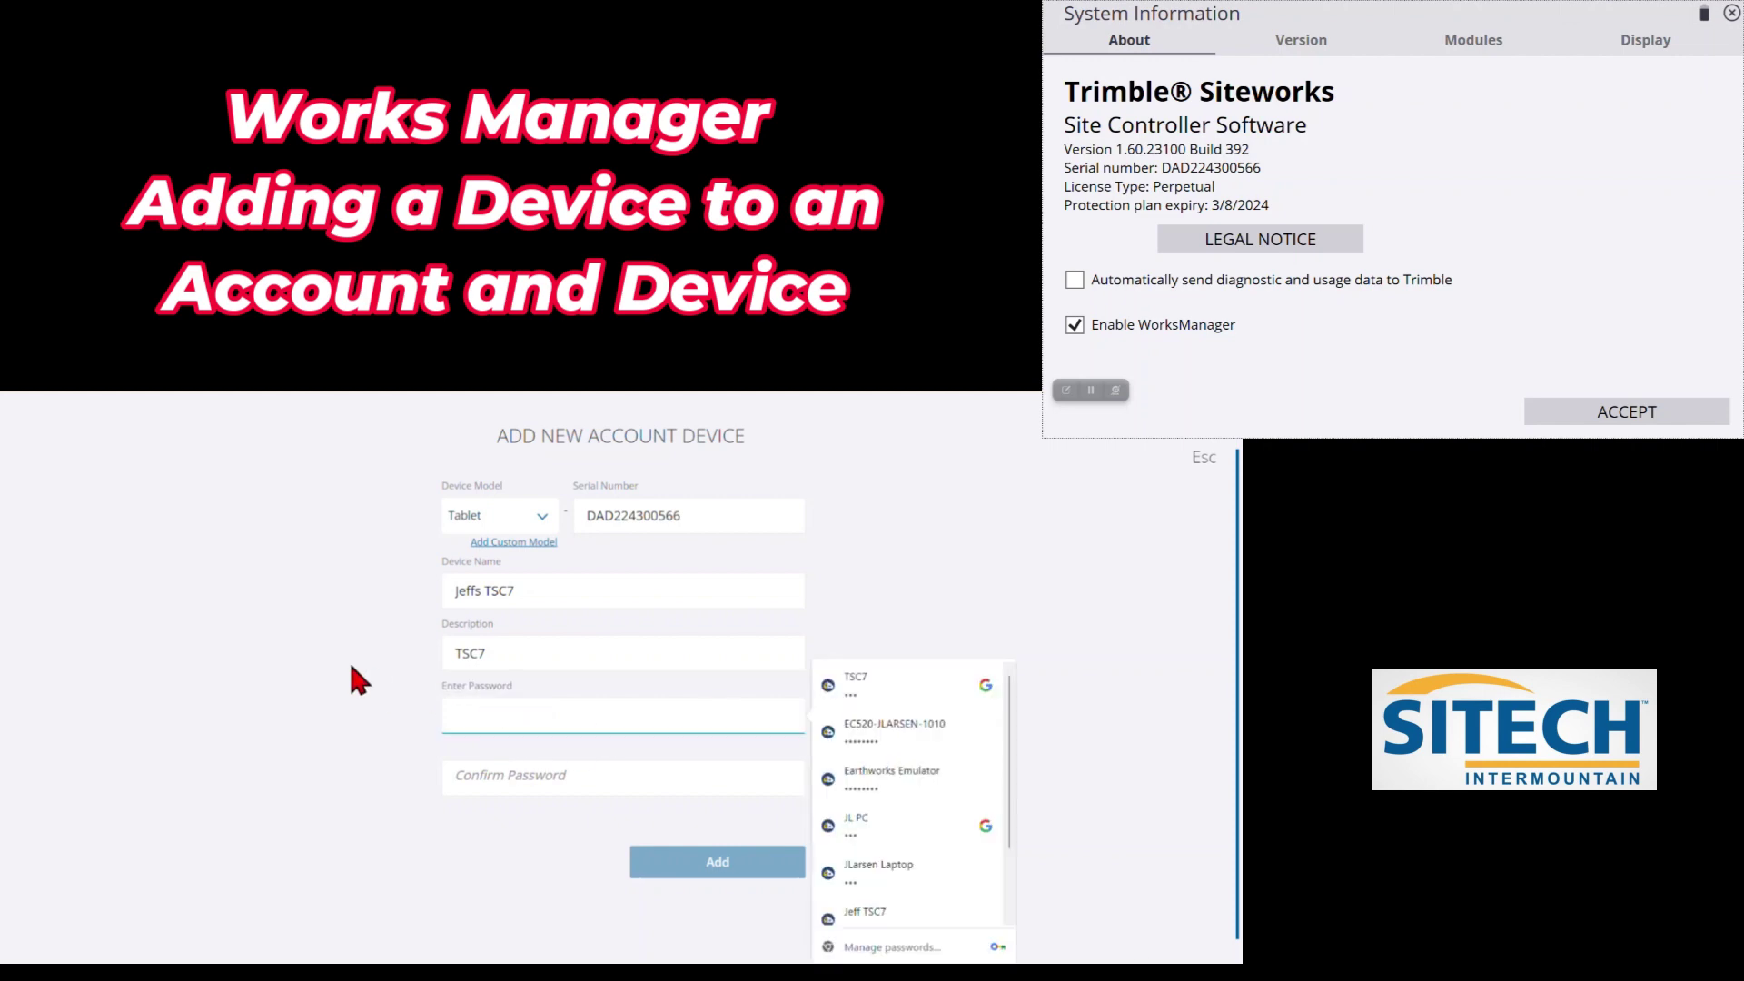
type("123")
key("Tab")
type("123")
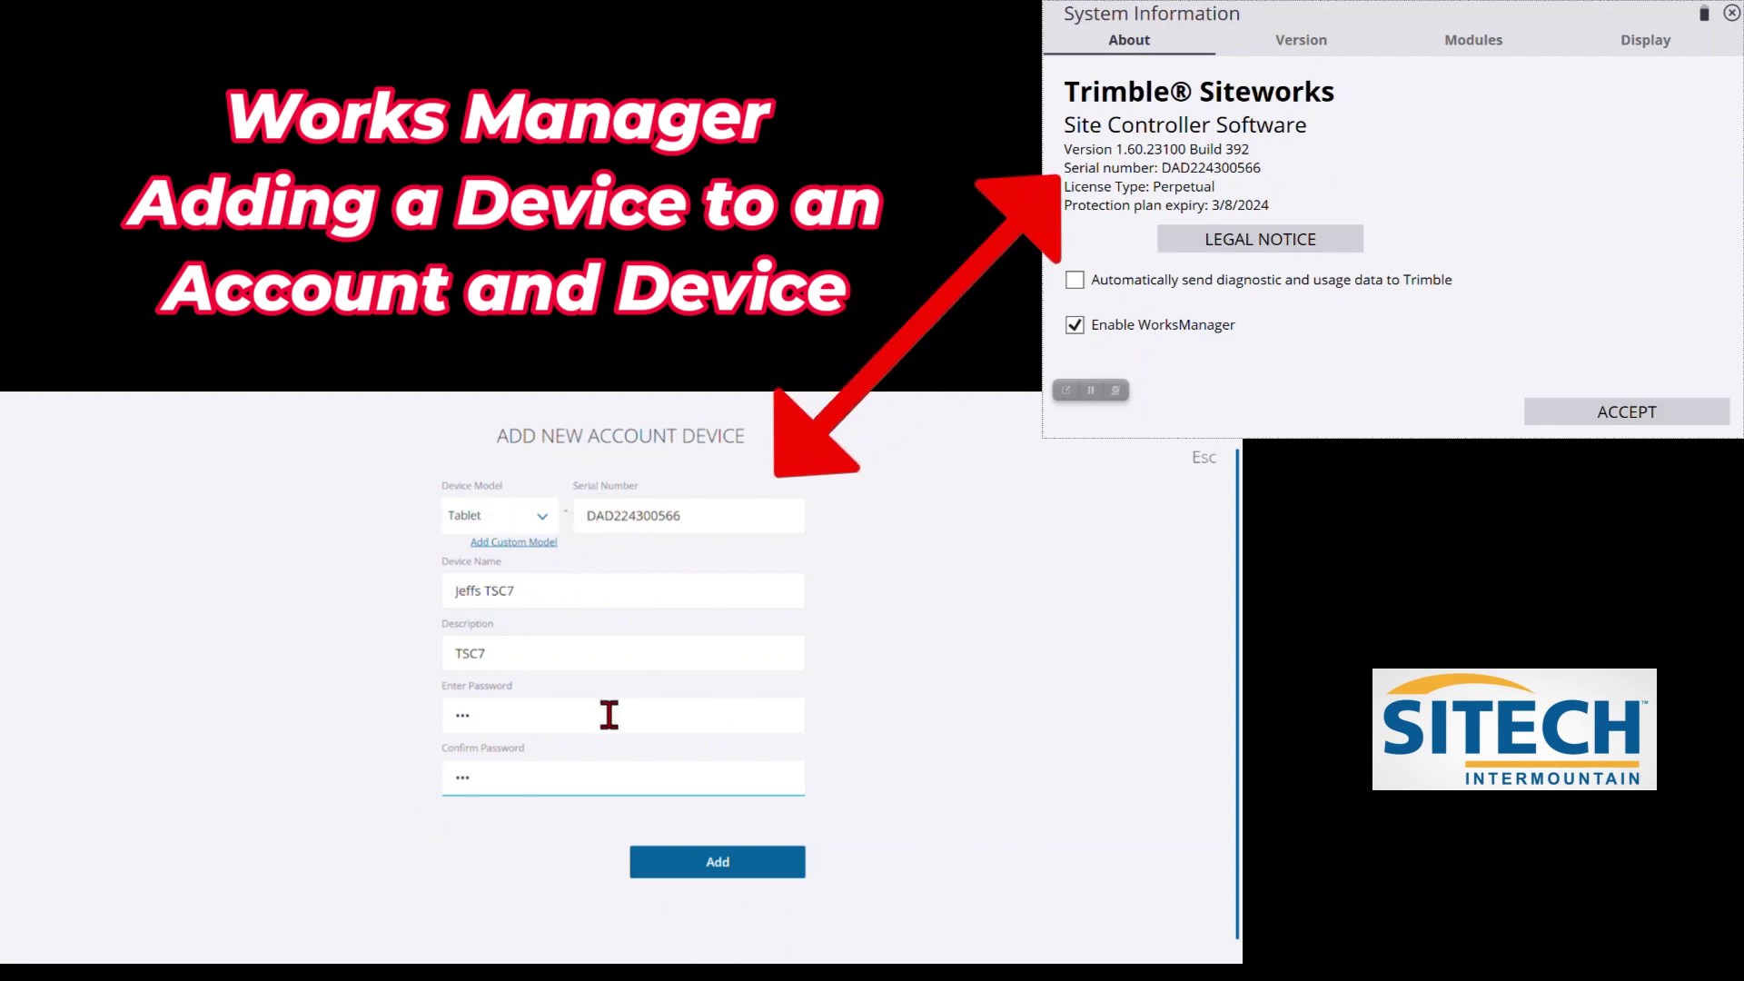
left_click(686, 861)
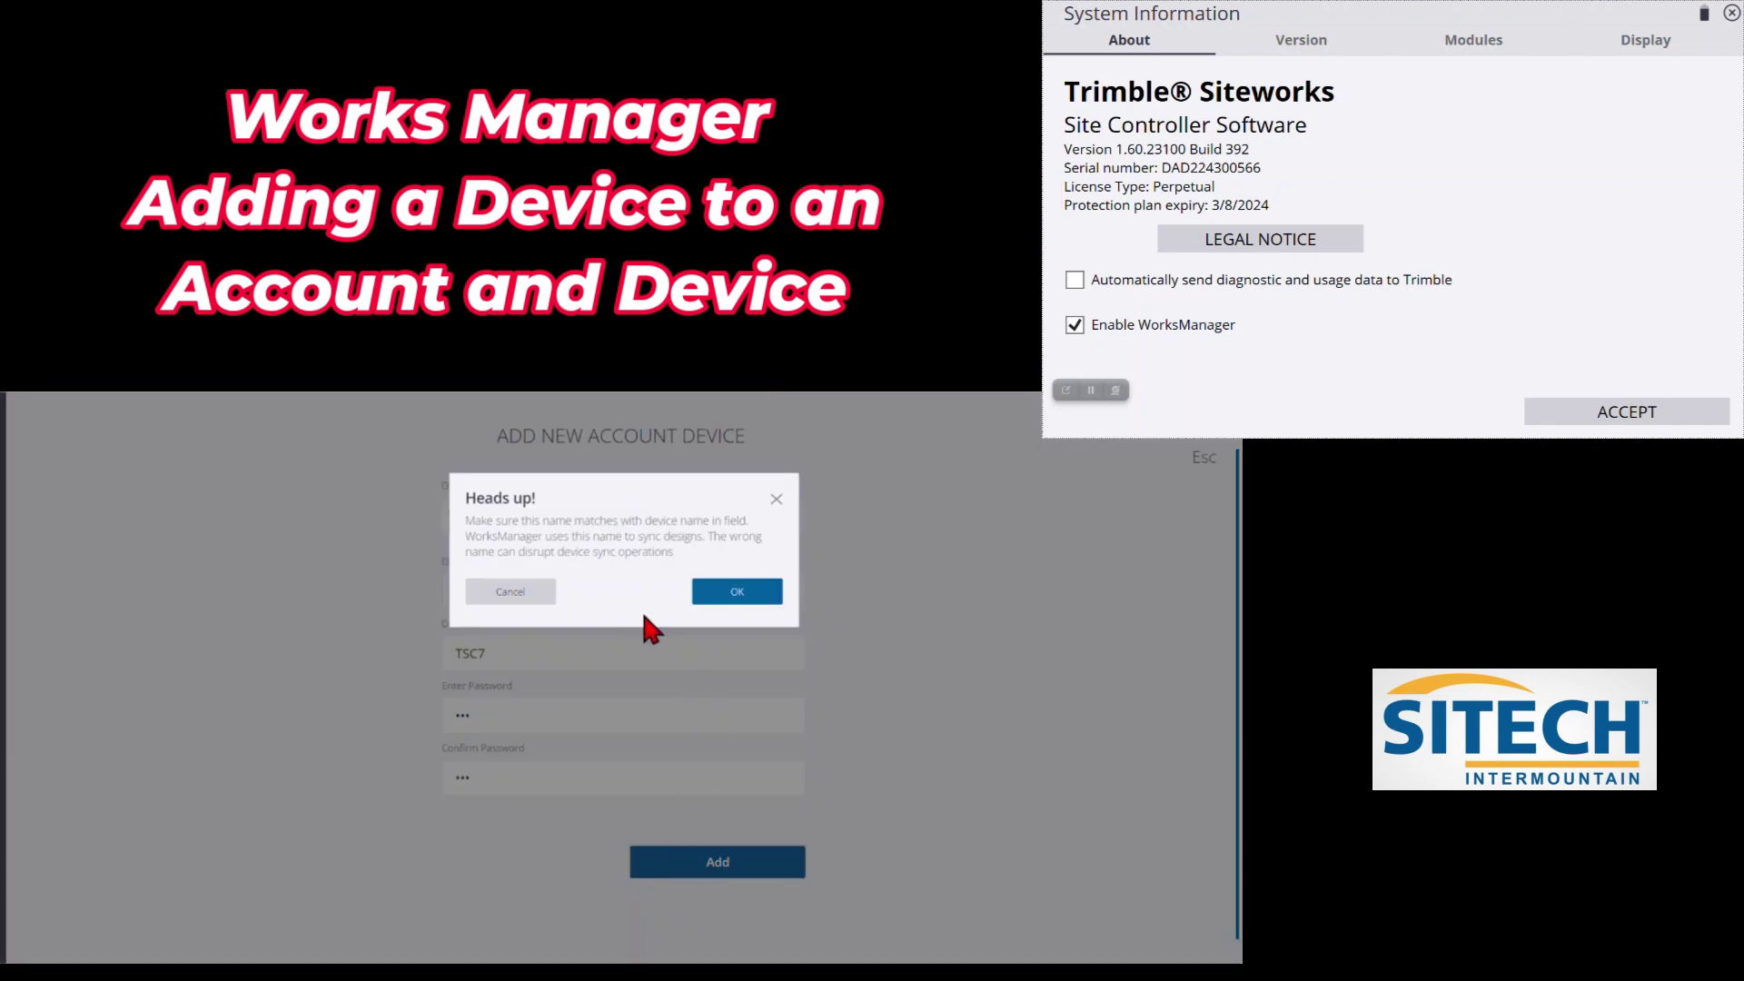
left_click(735, 594)
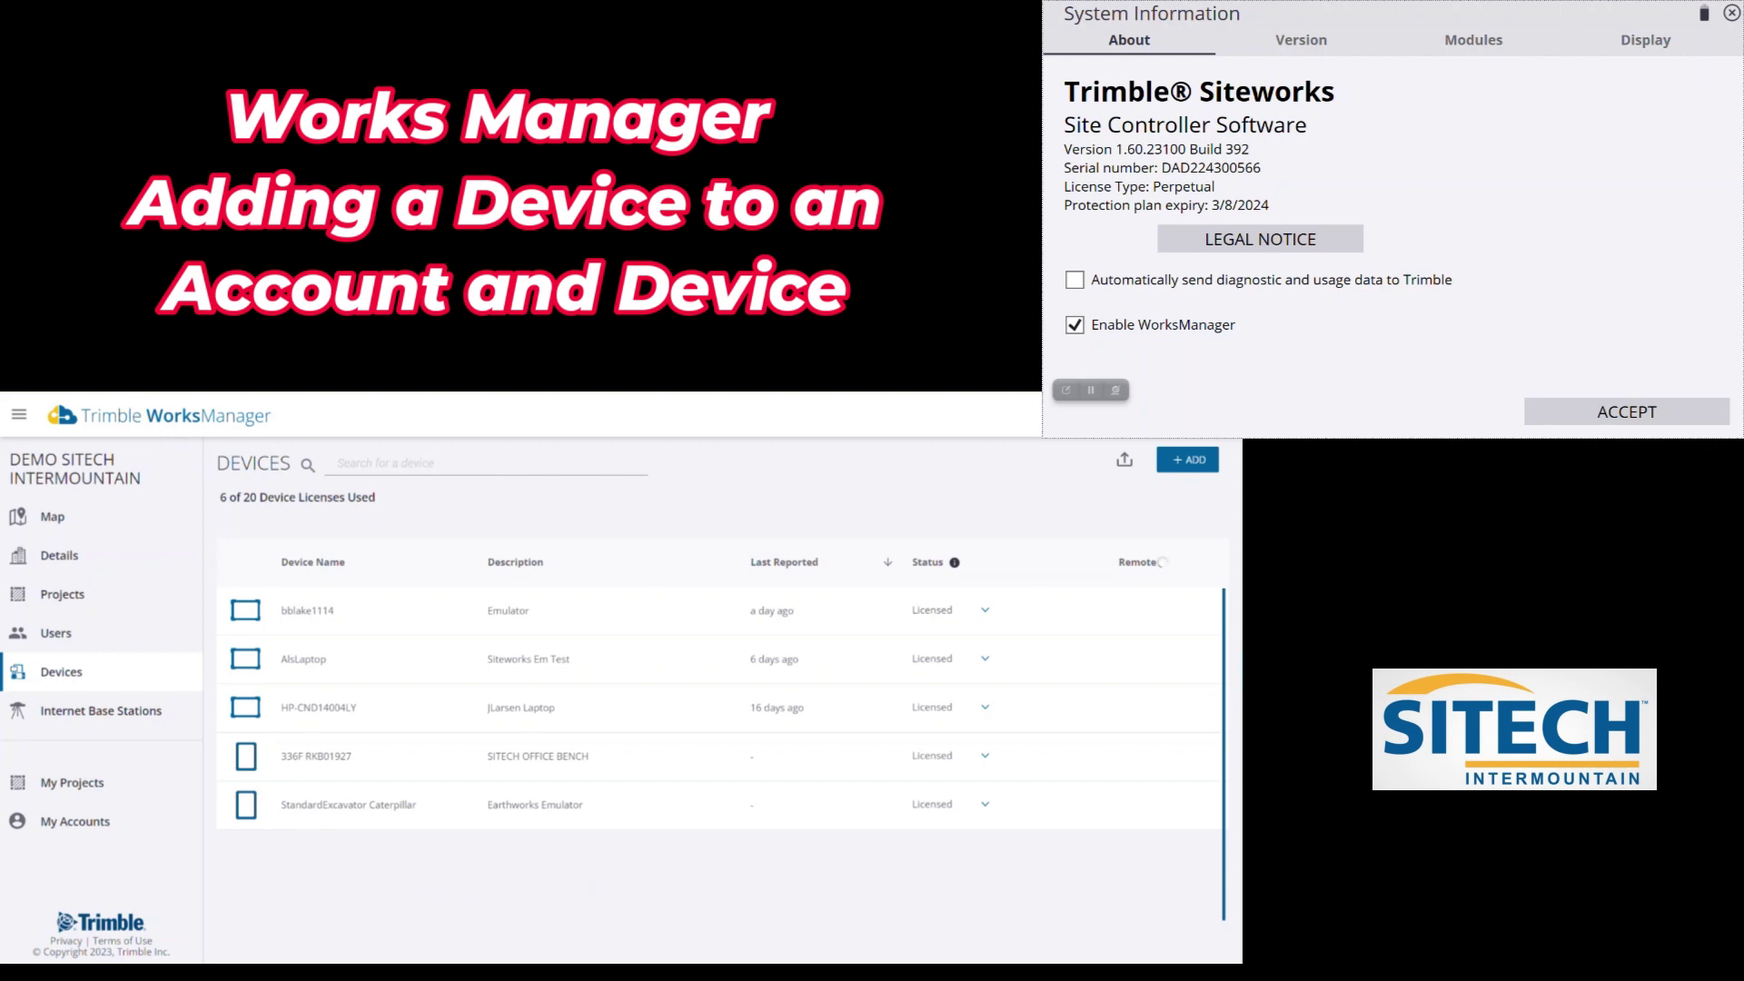
Reload the Devices list by switching to Details and back to Devices
left_click(79, 565)
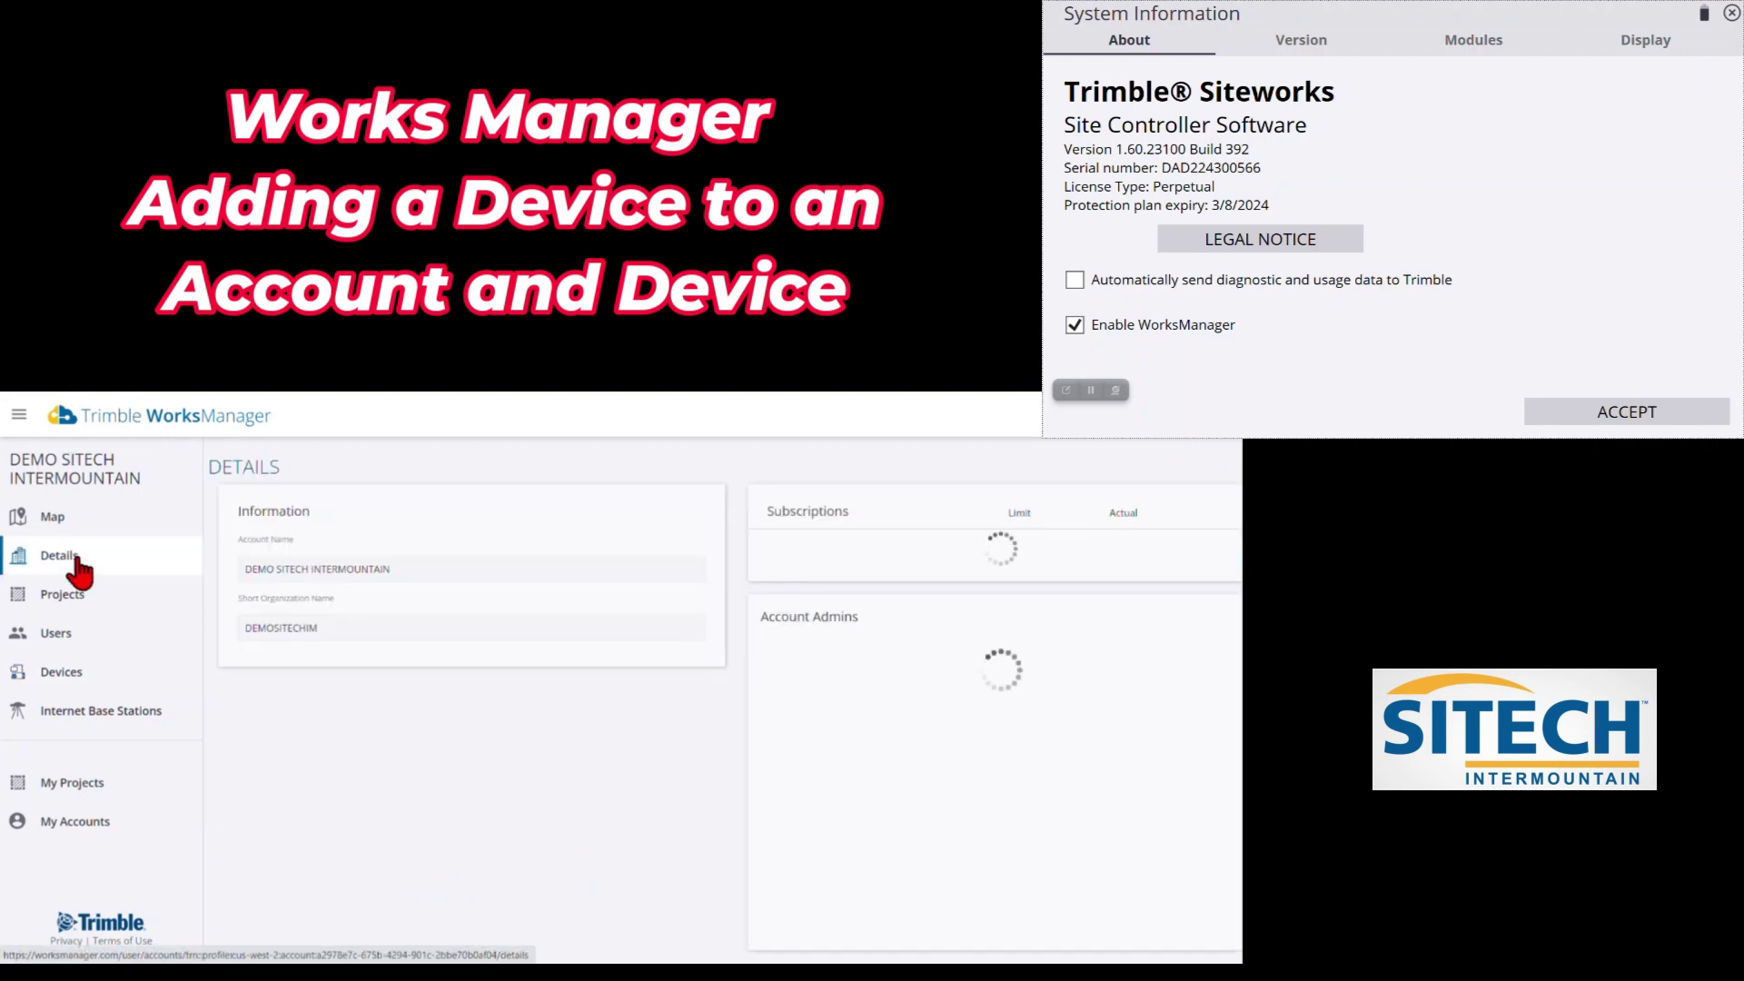
left_click(70, 677)
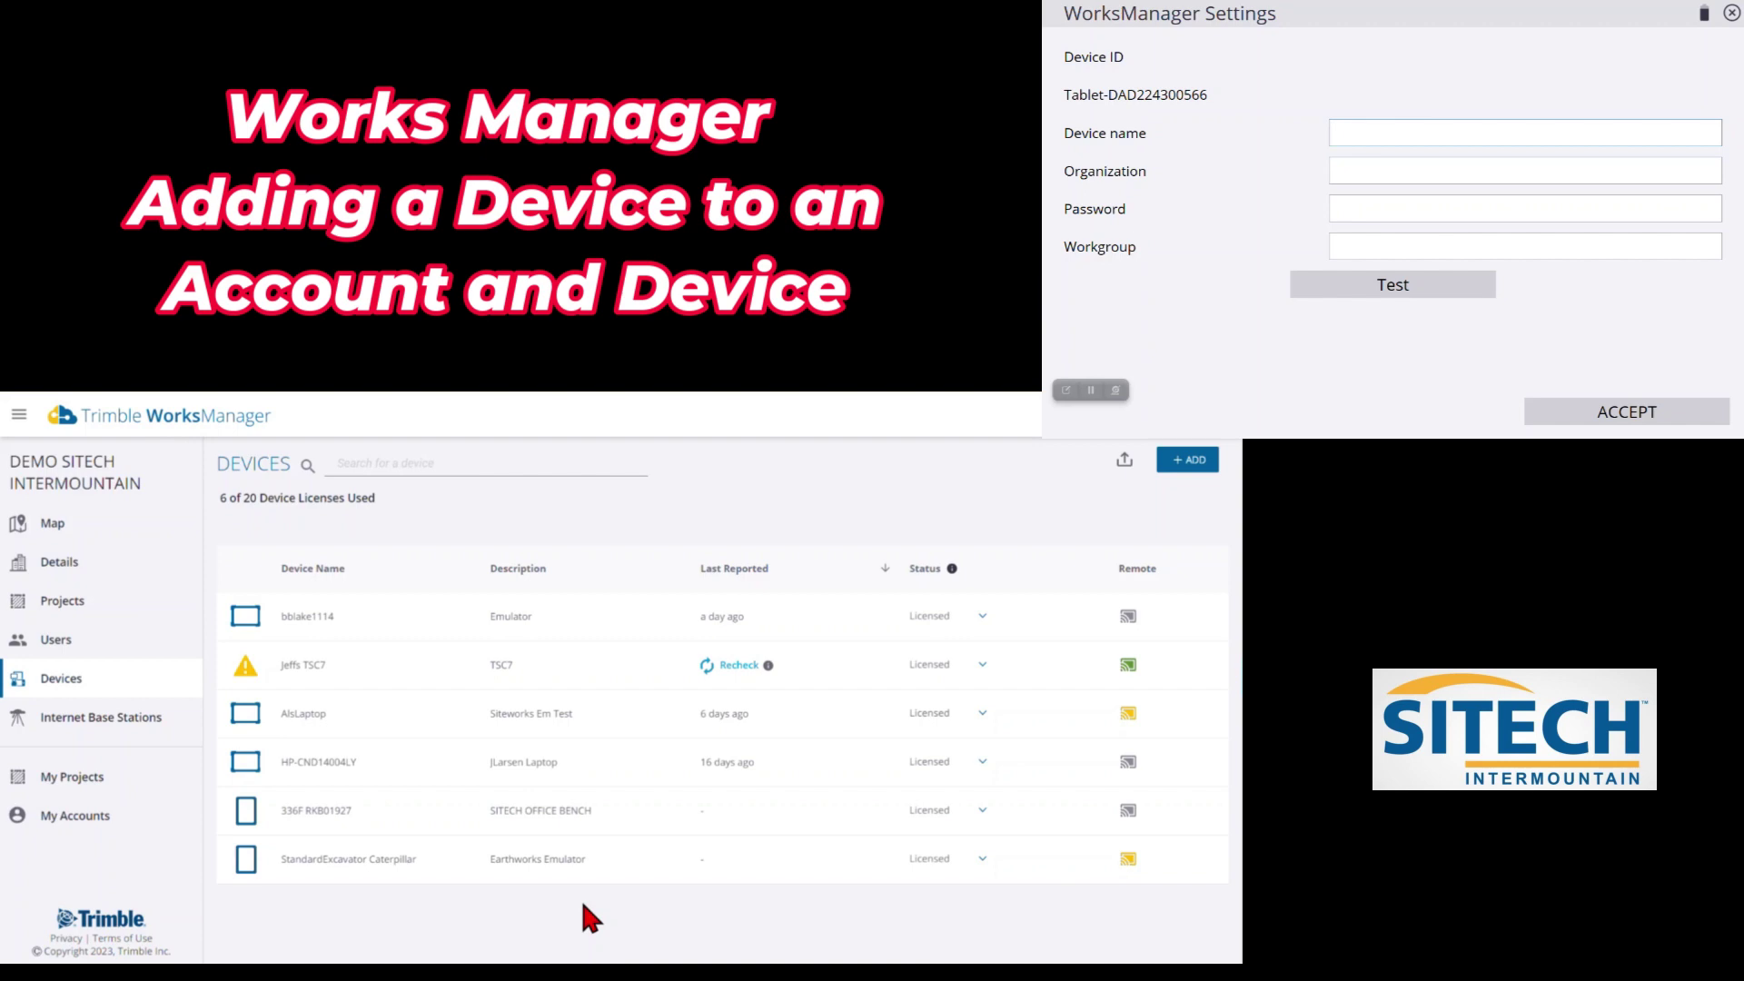
Enter the tablet's registered device name, ending in TSC7, in Siteworks' Device name field
type("z")
key("BackSpace")
type("Jeffs TSC7")
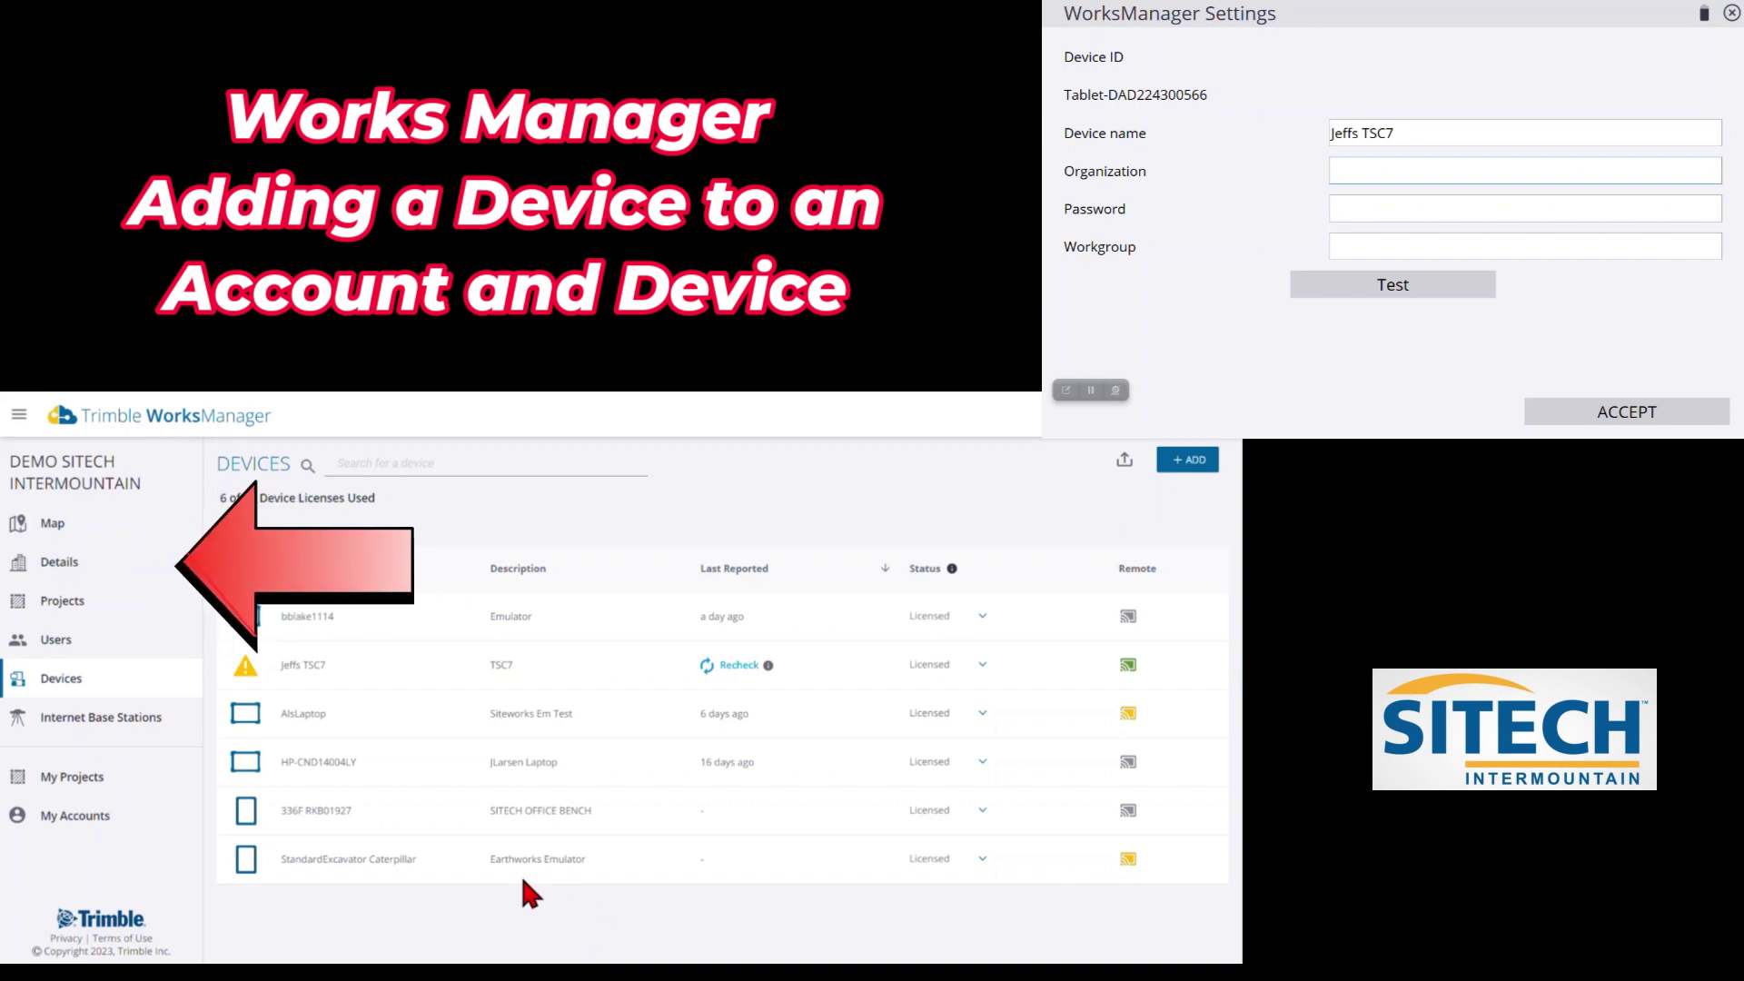
Check the Details page for short organization name DEMOSITECHIM, then return to Devices
left_click(62, 565)
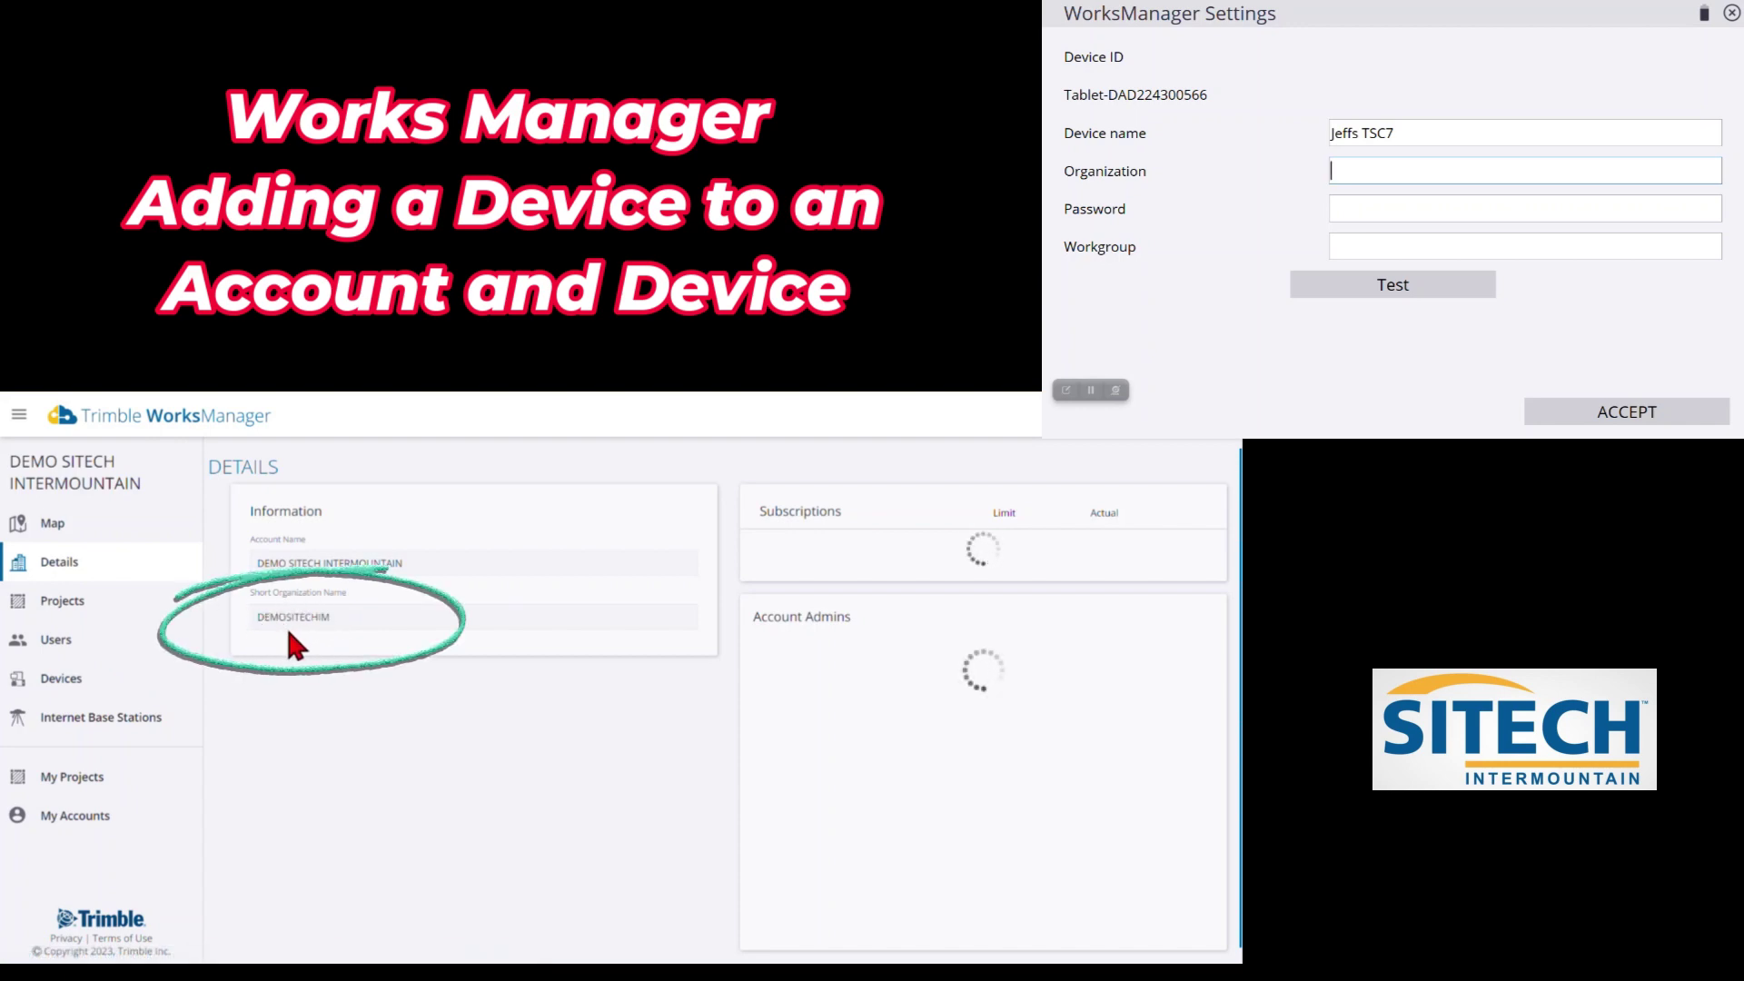
left_click(80, 692)
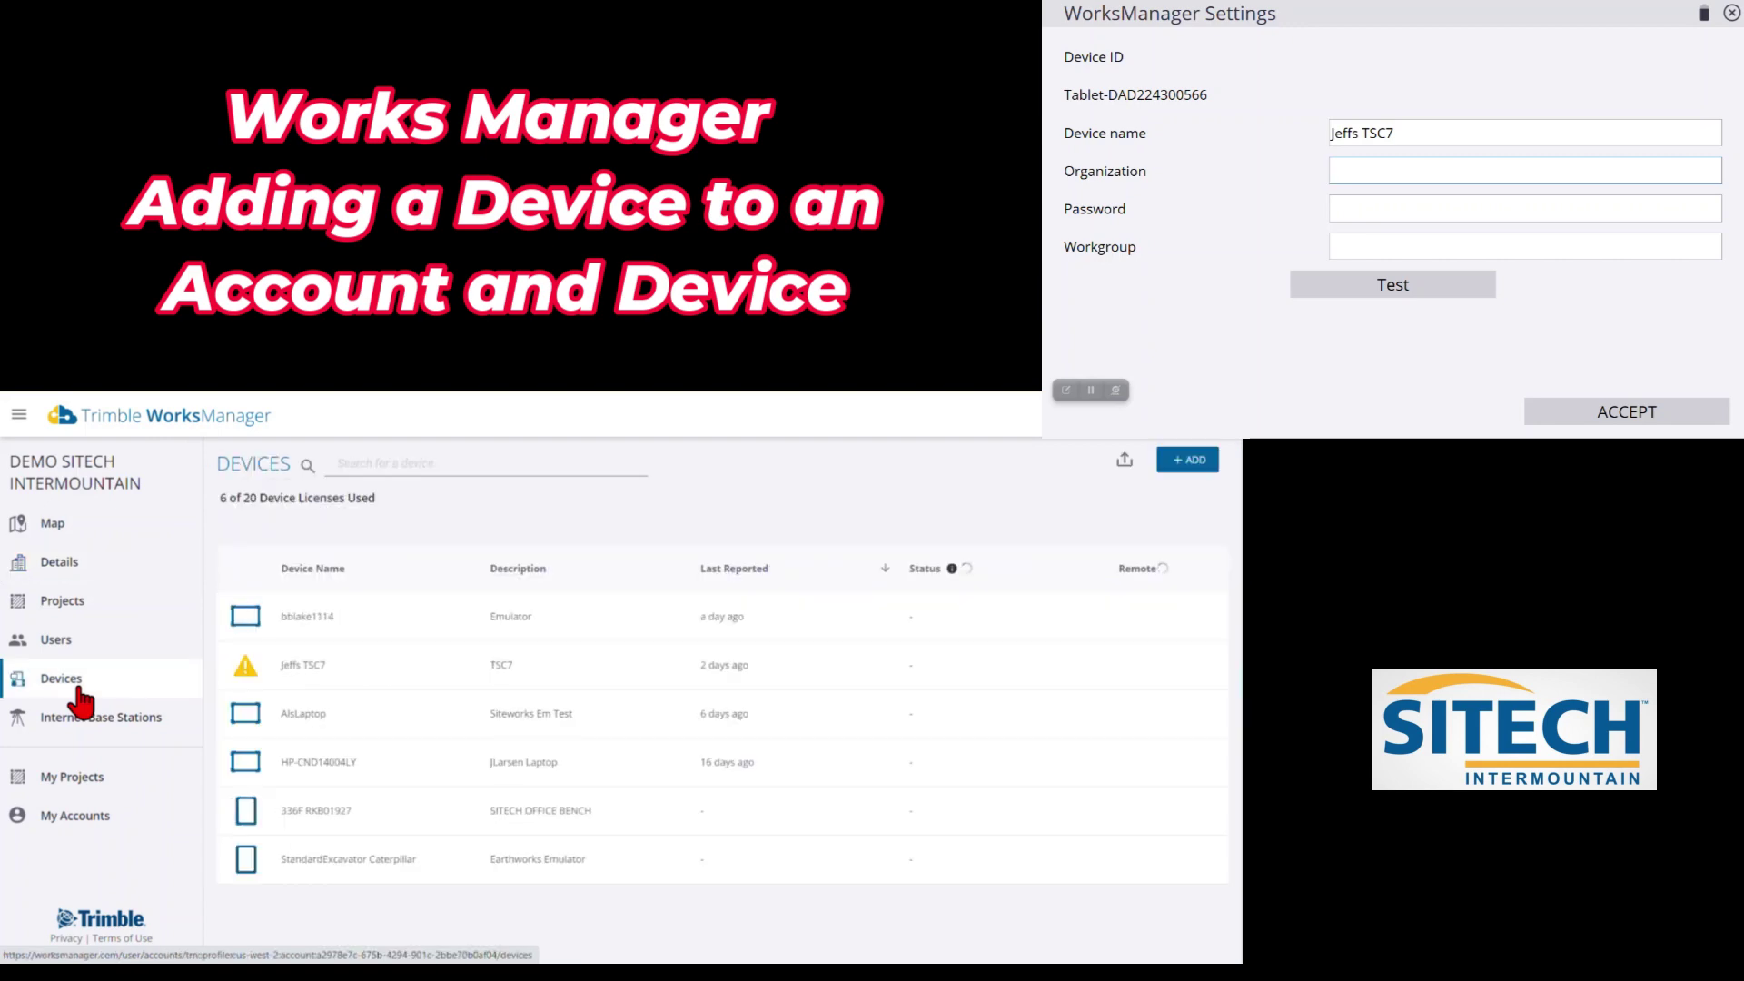
Enter organization DEMOSITECHIM and the device password, then run the connection test
type("DEMO")
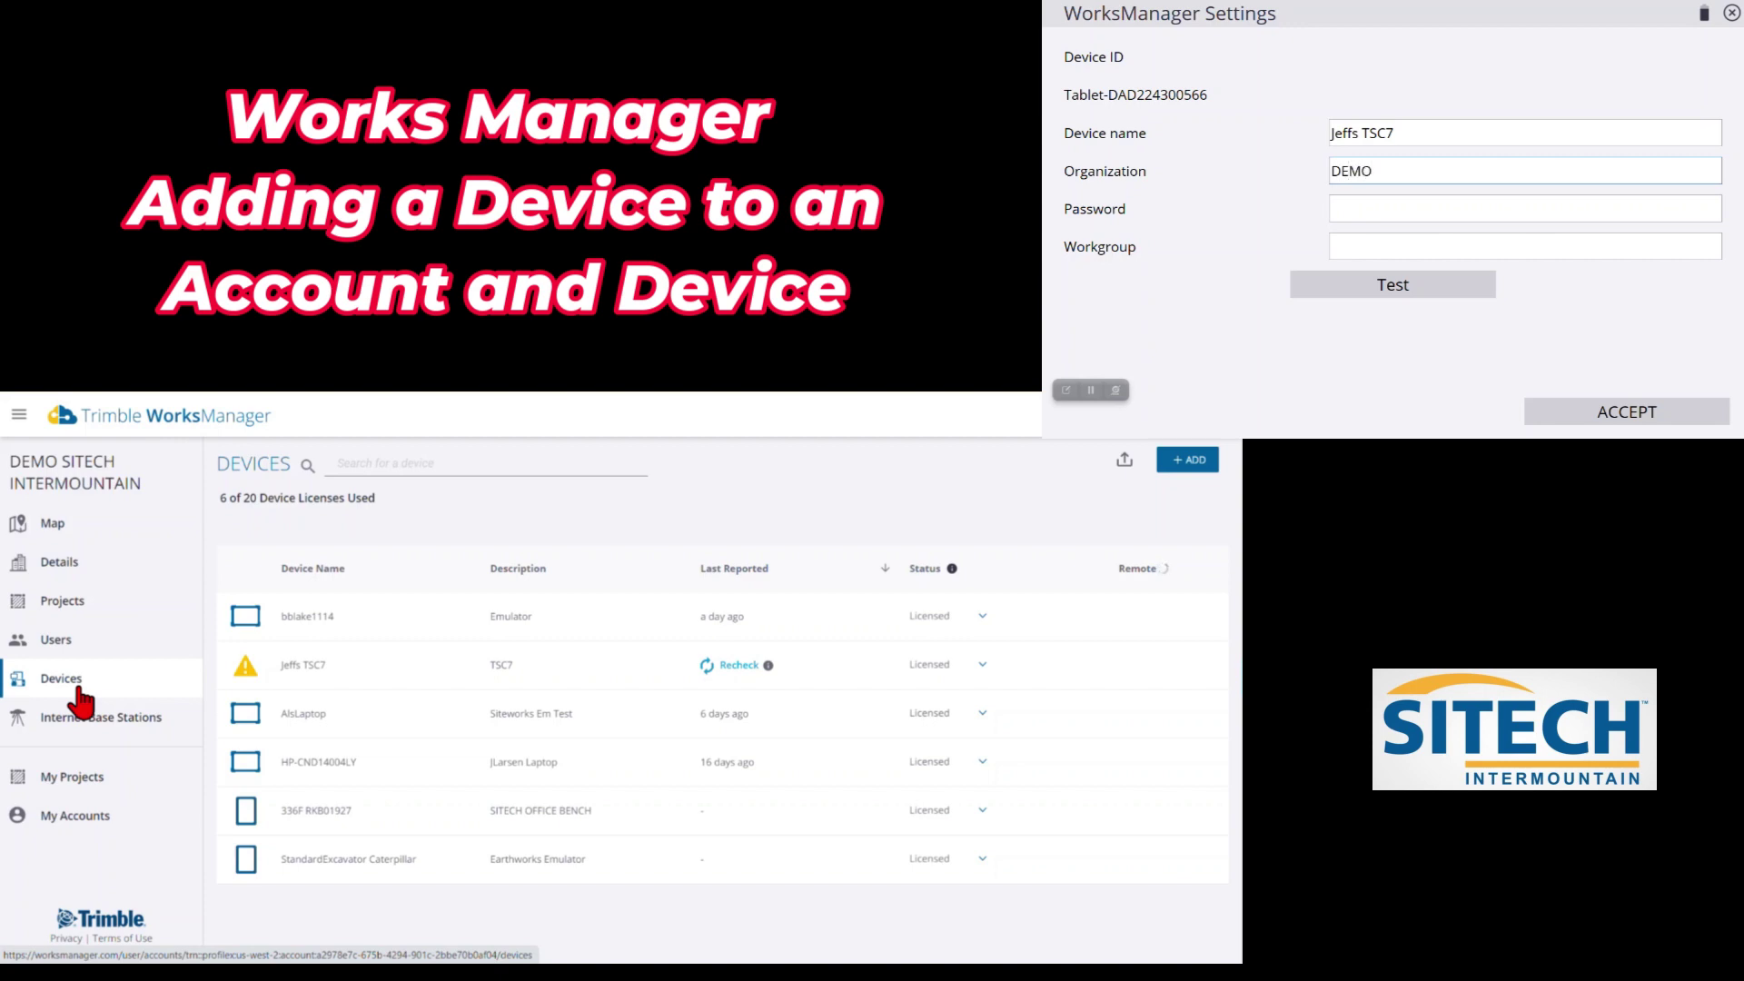
type("SITE")
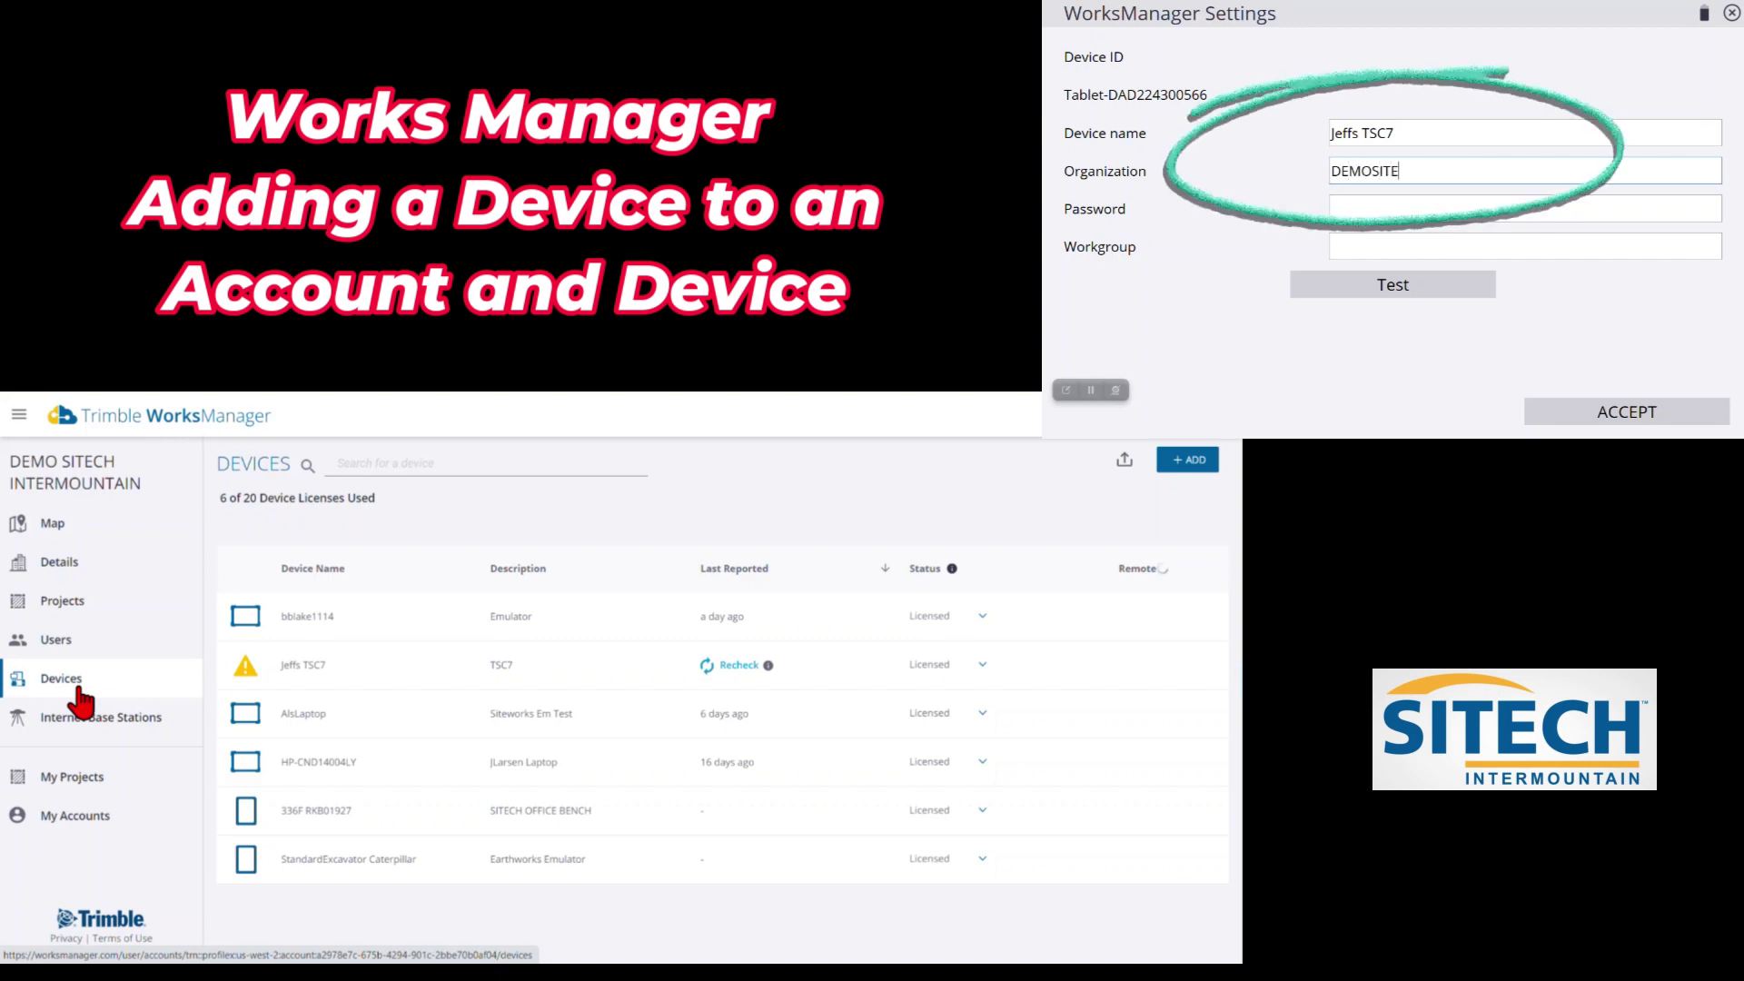
type("CHIM")
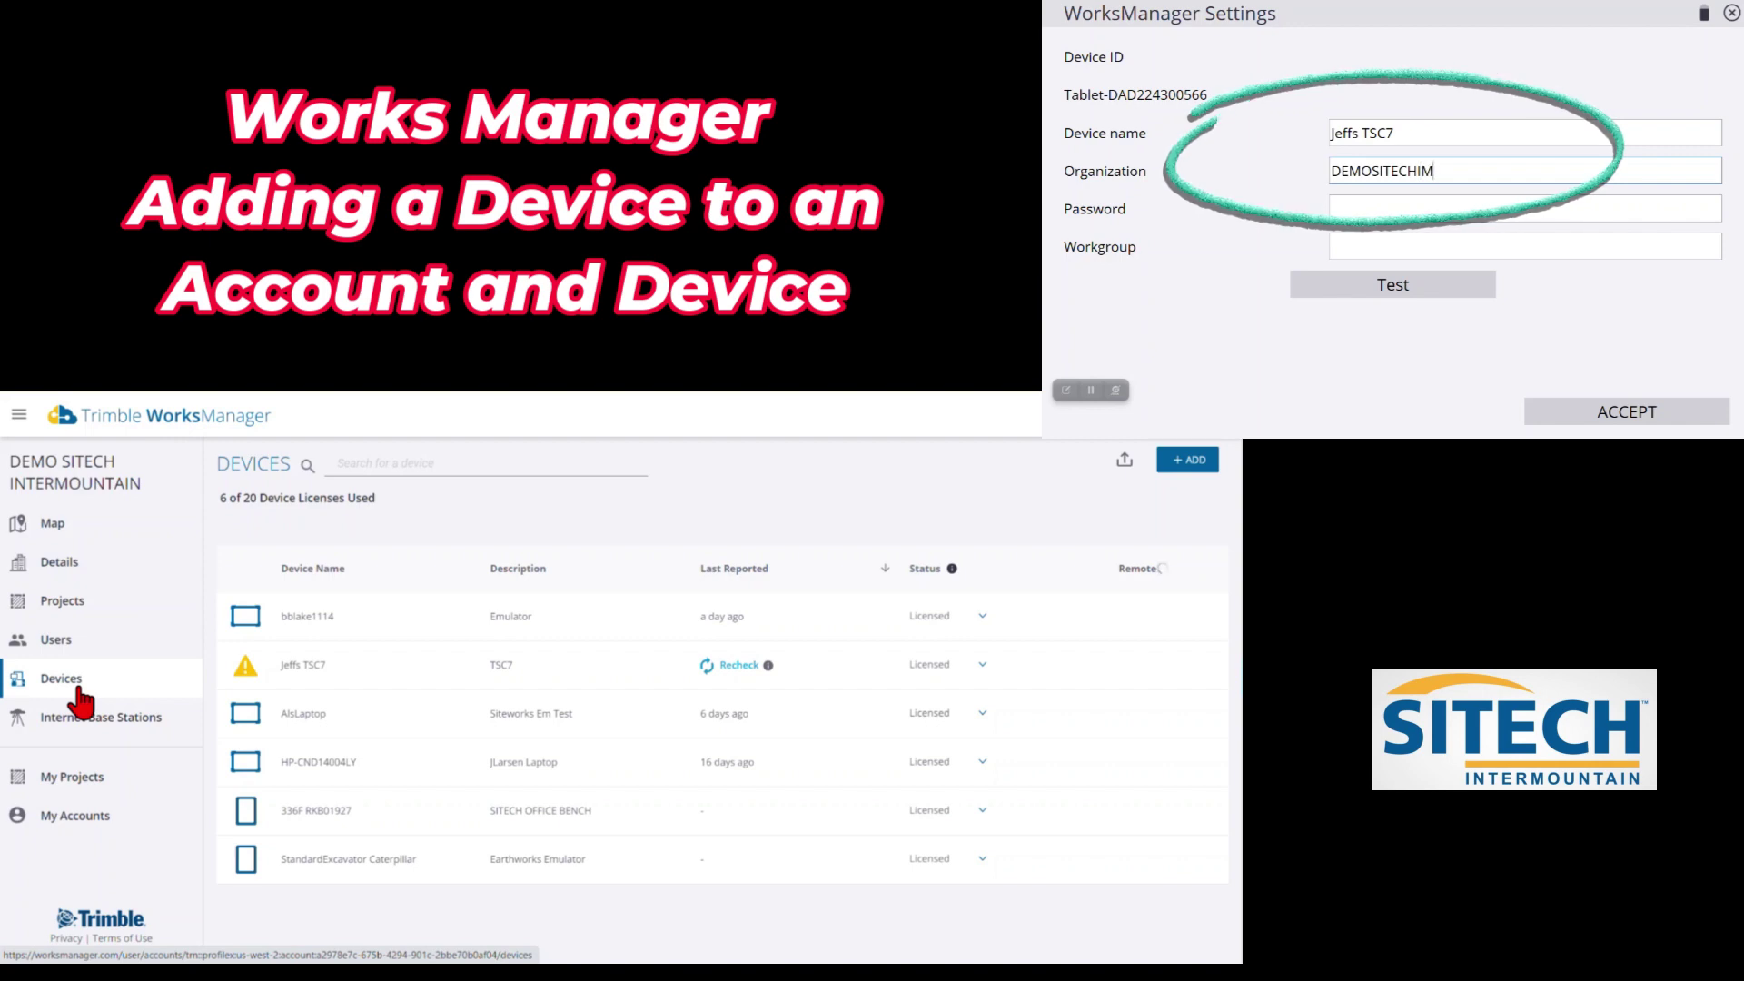
key("Tab")
type("*")
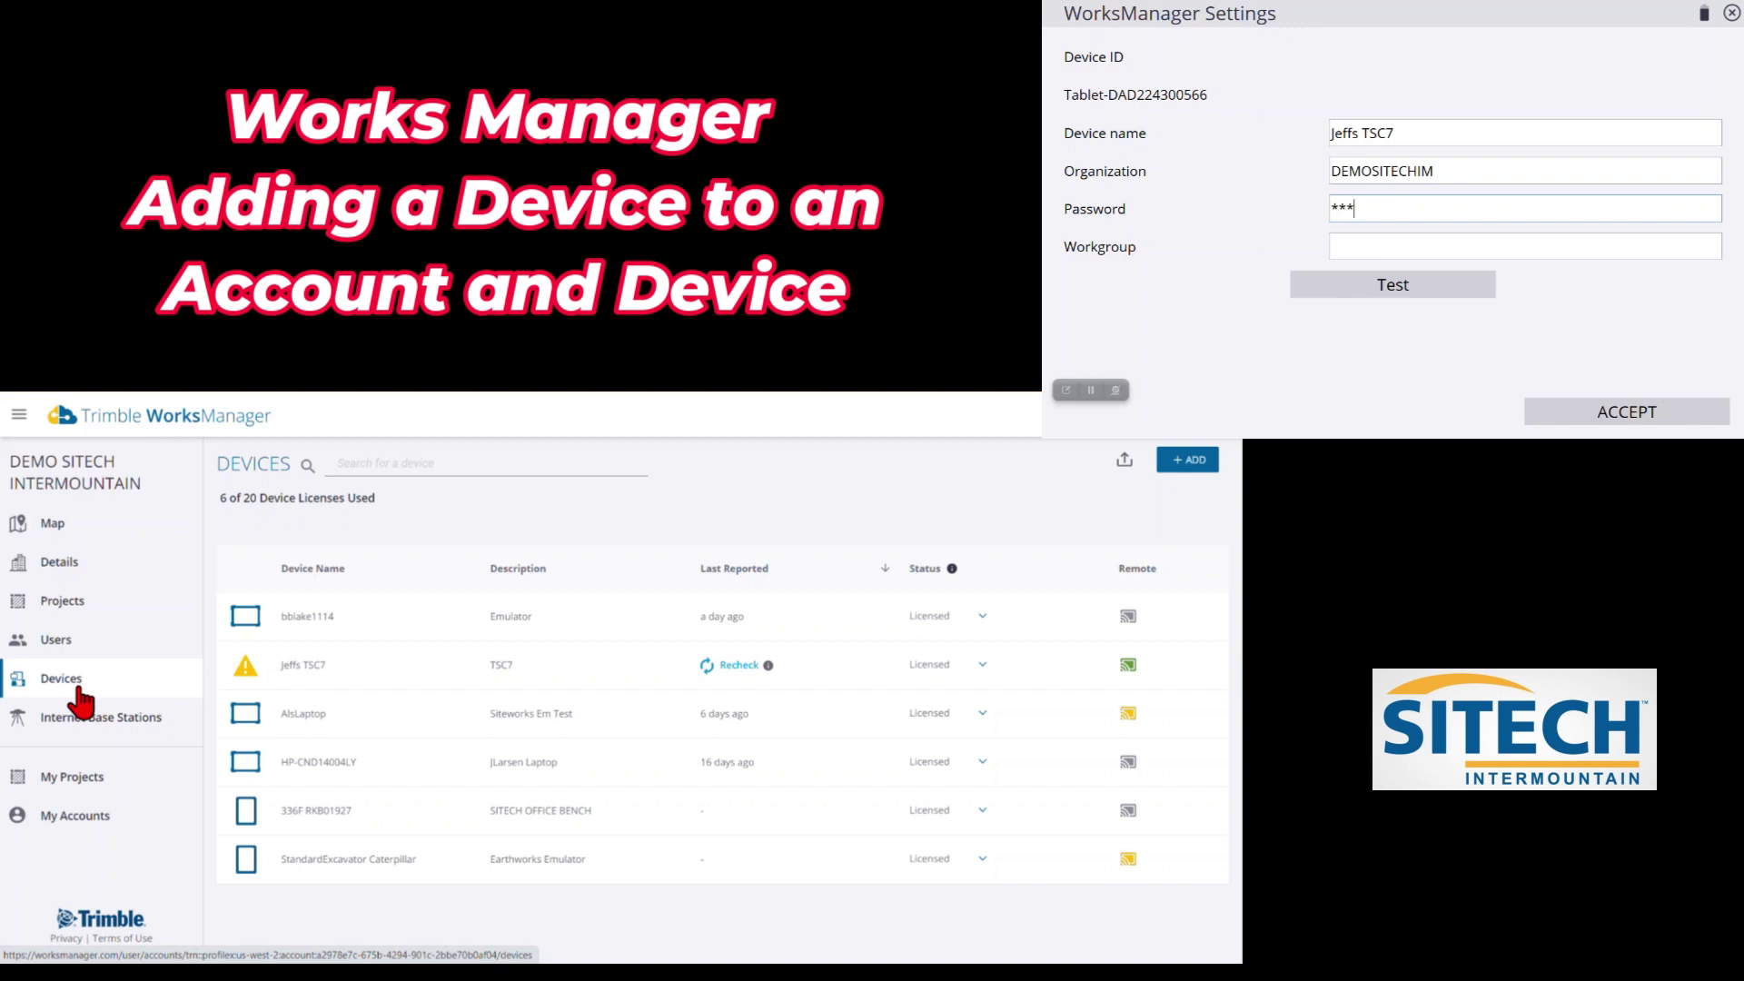
key("Return")
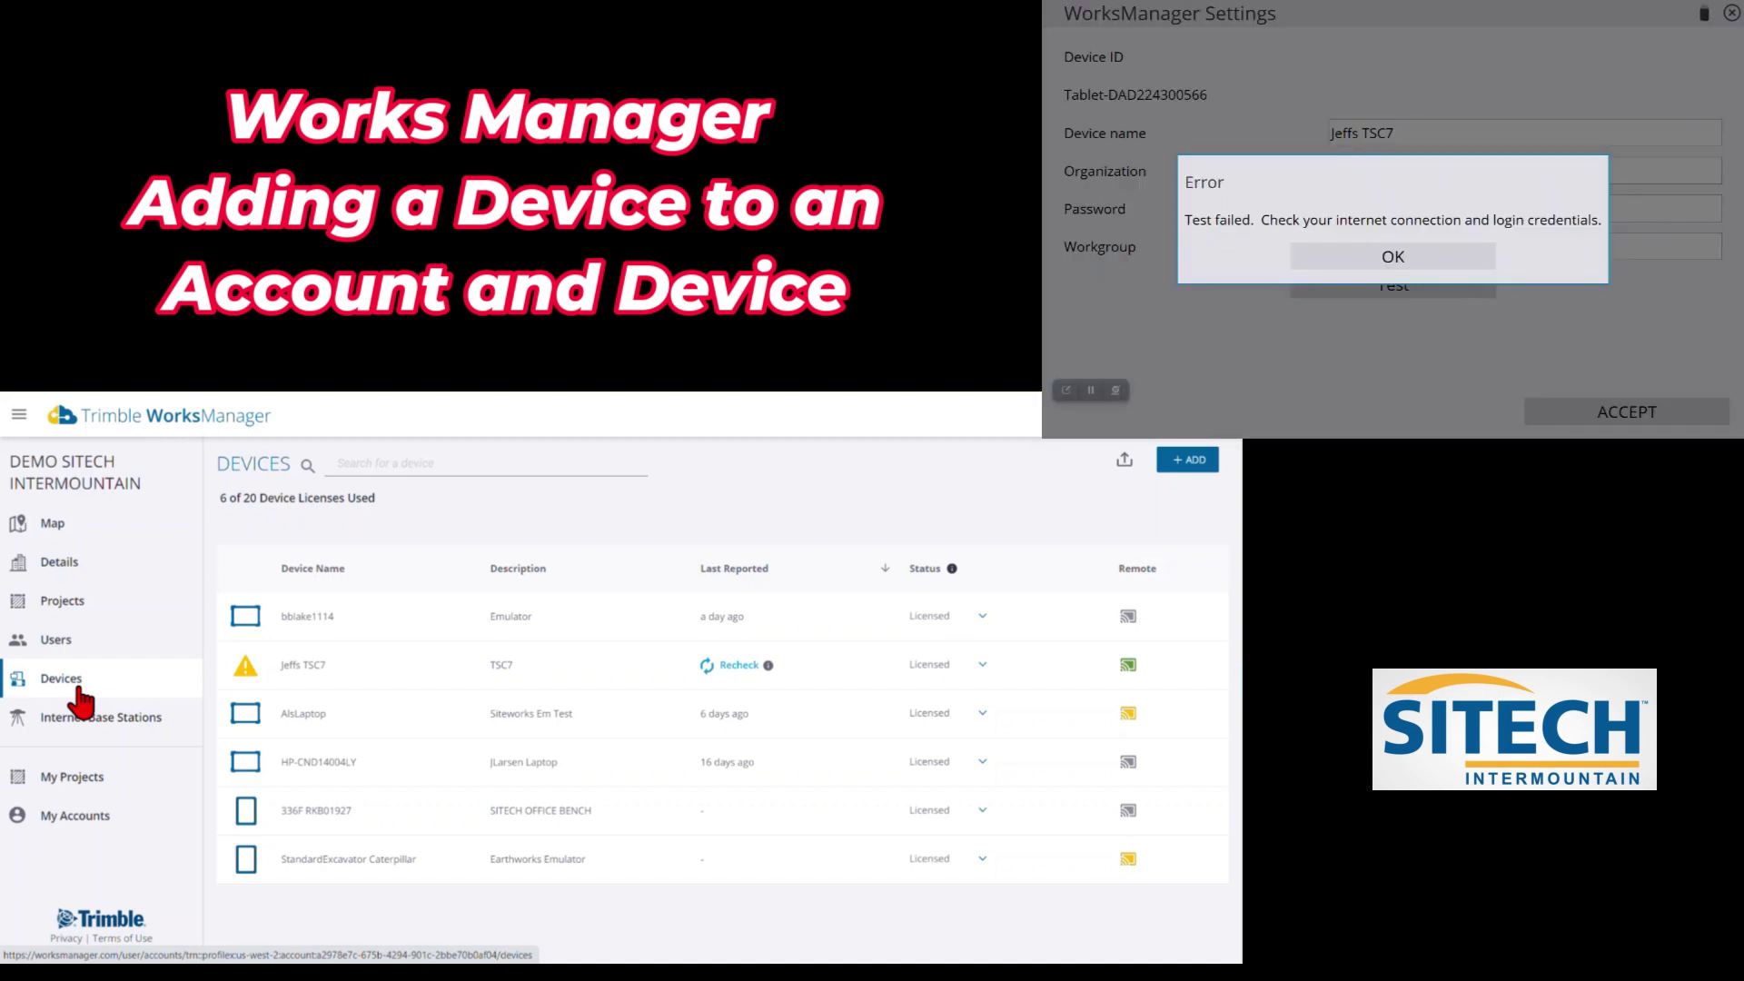
Dismiss the Test failed error message
key("Return")
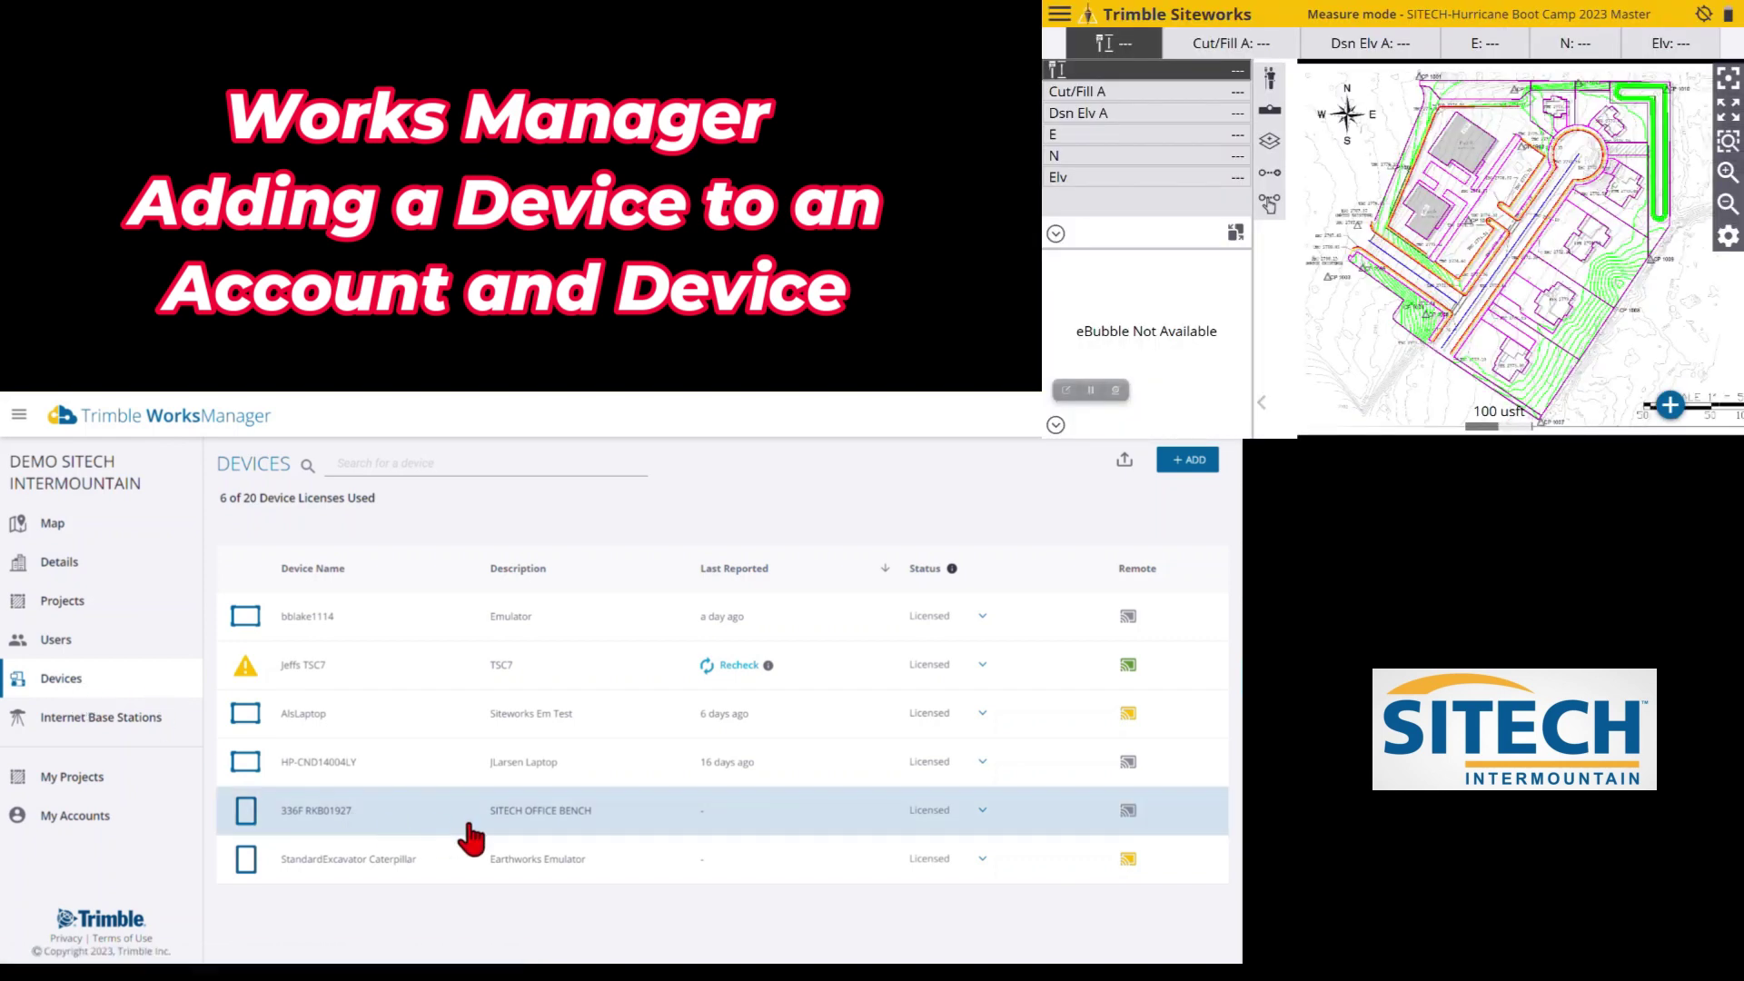
Open the TSC7 tablet's details and recheck it so it shows as Licensed
left_click(563, 670)
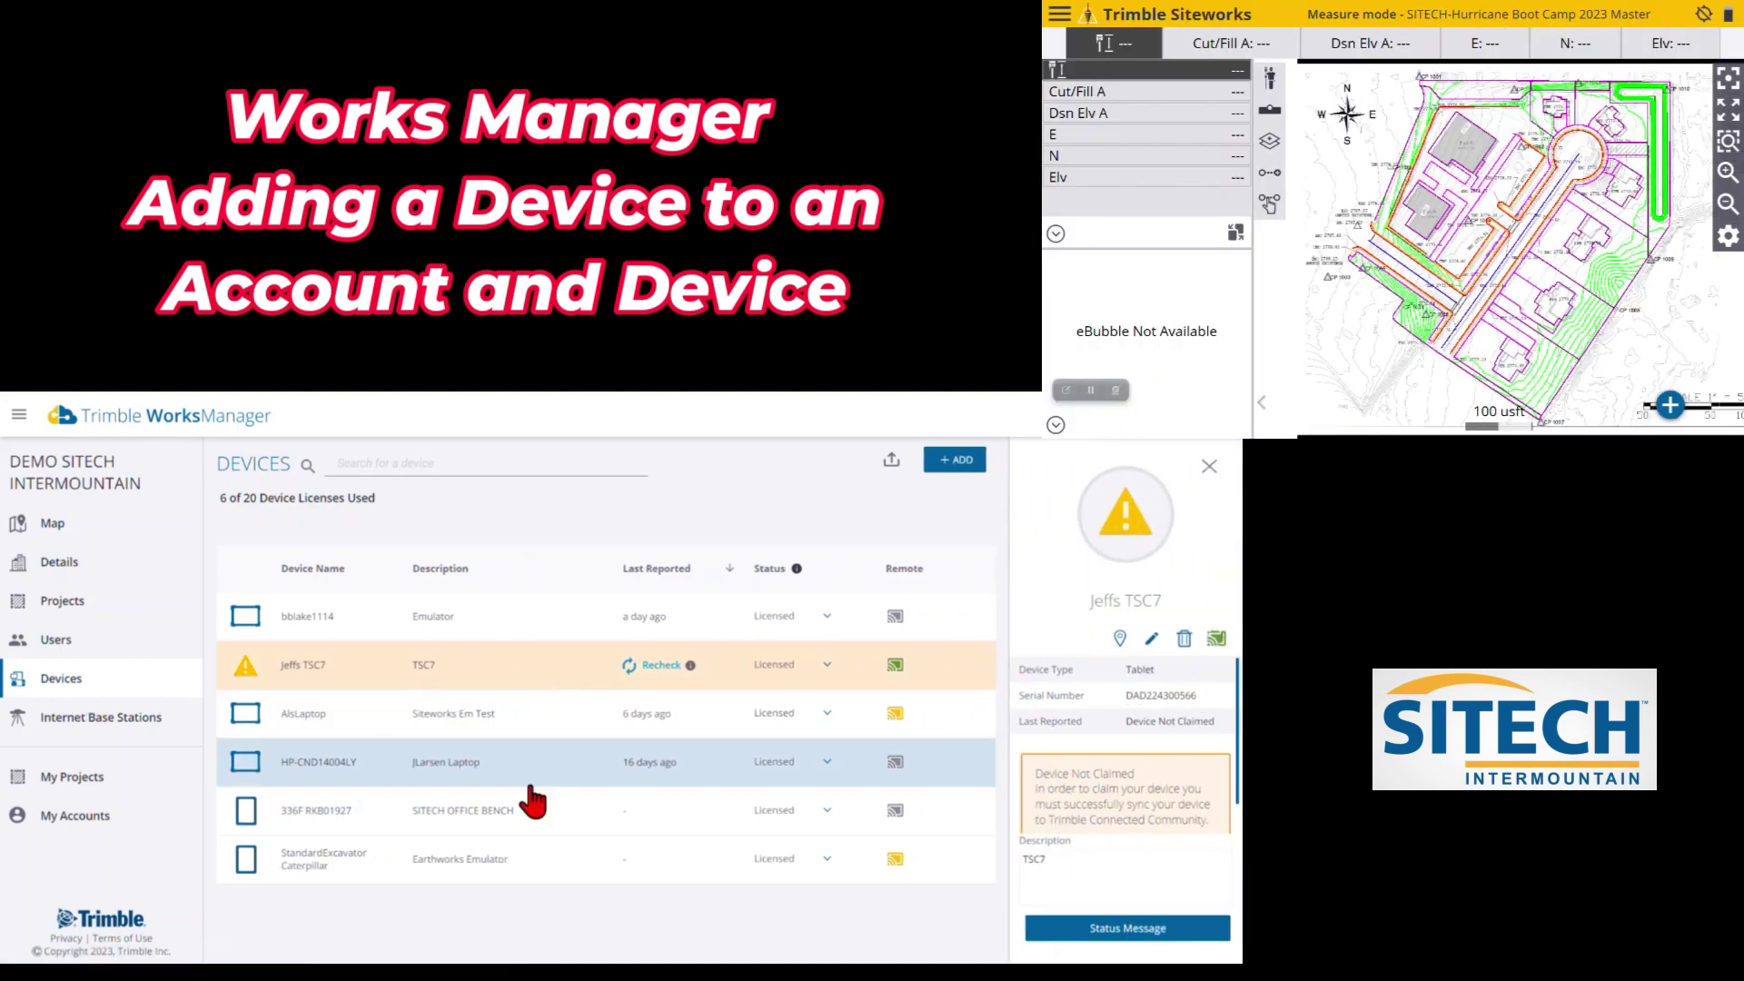
scroll(1078, 778, "down", 1)
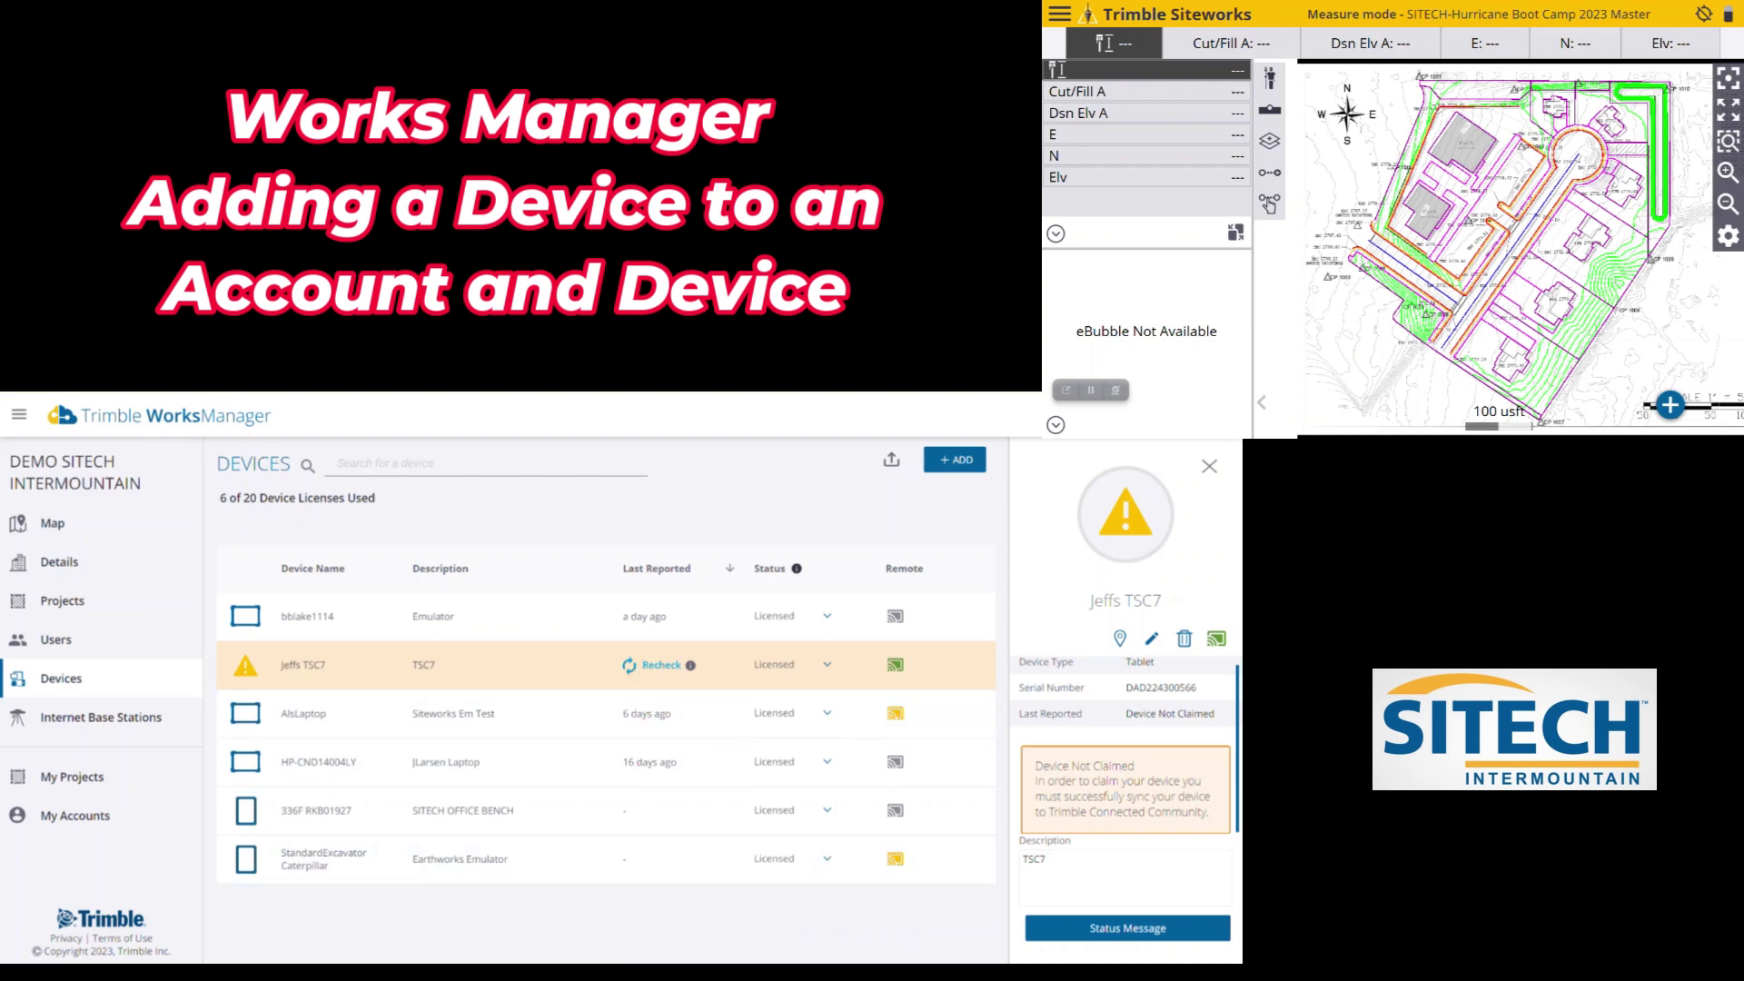
left_click(646, 666)
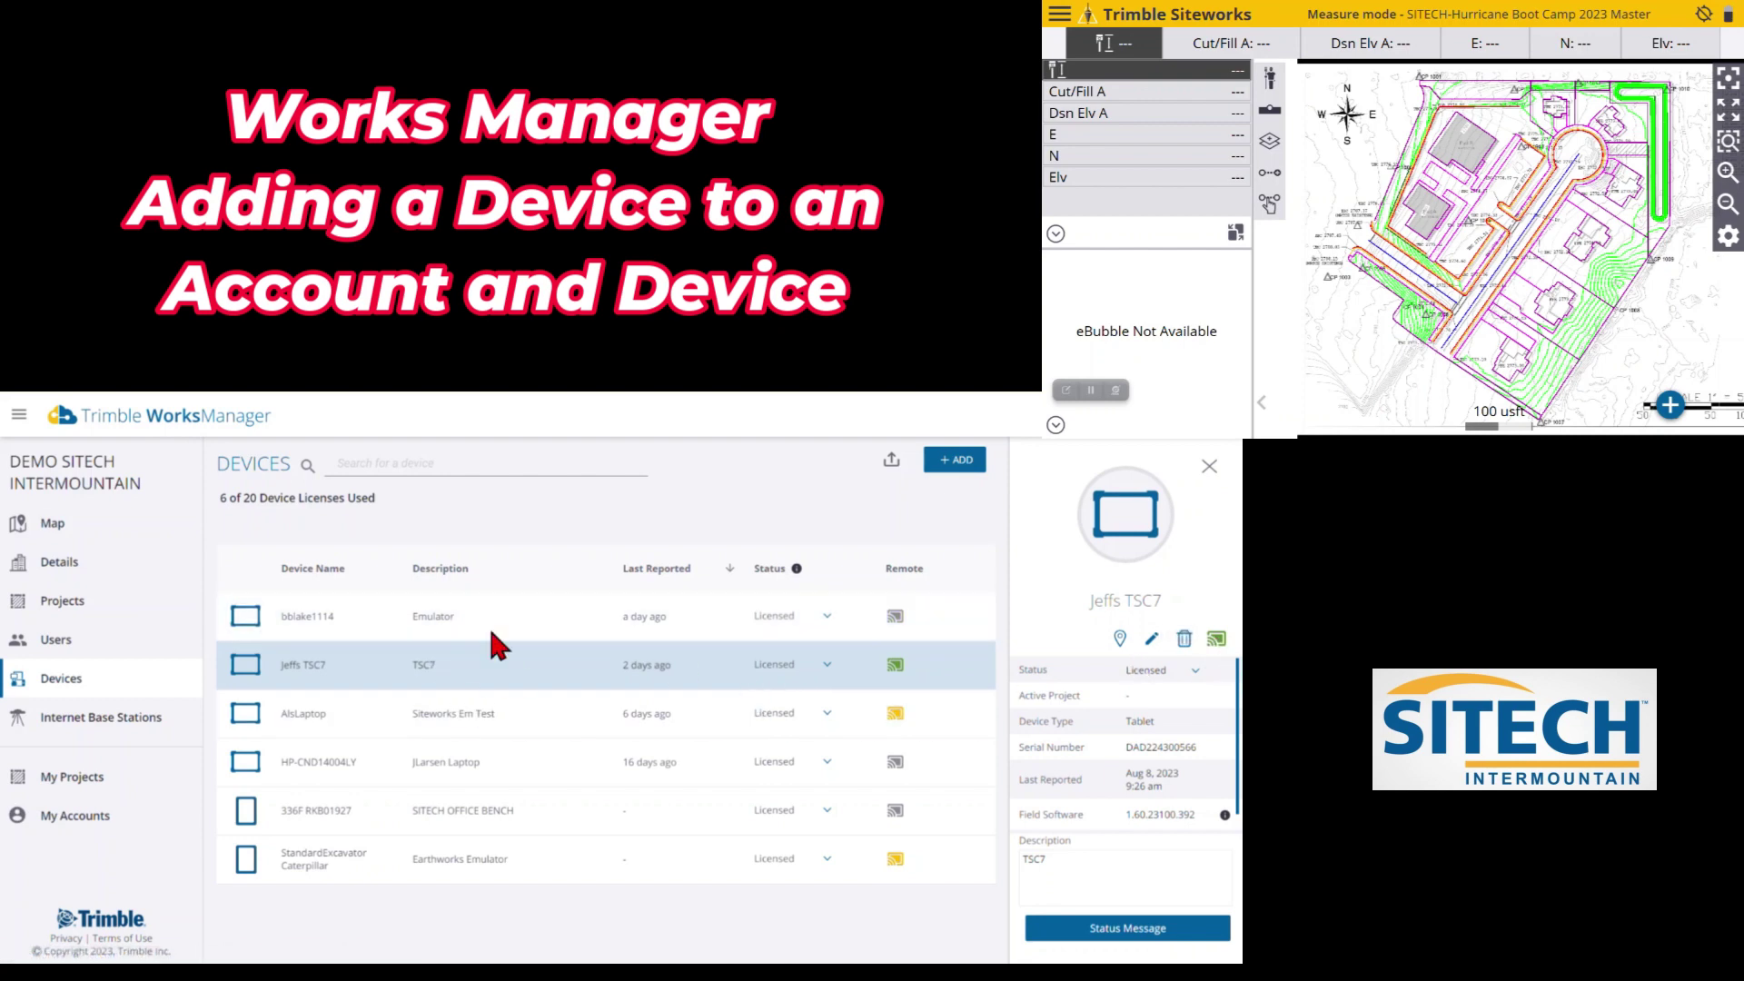
Open project SITECH Demo 8-9-2023's Devices page and bring up the Add Devices list
left_click(84, 778)
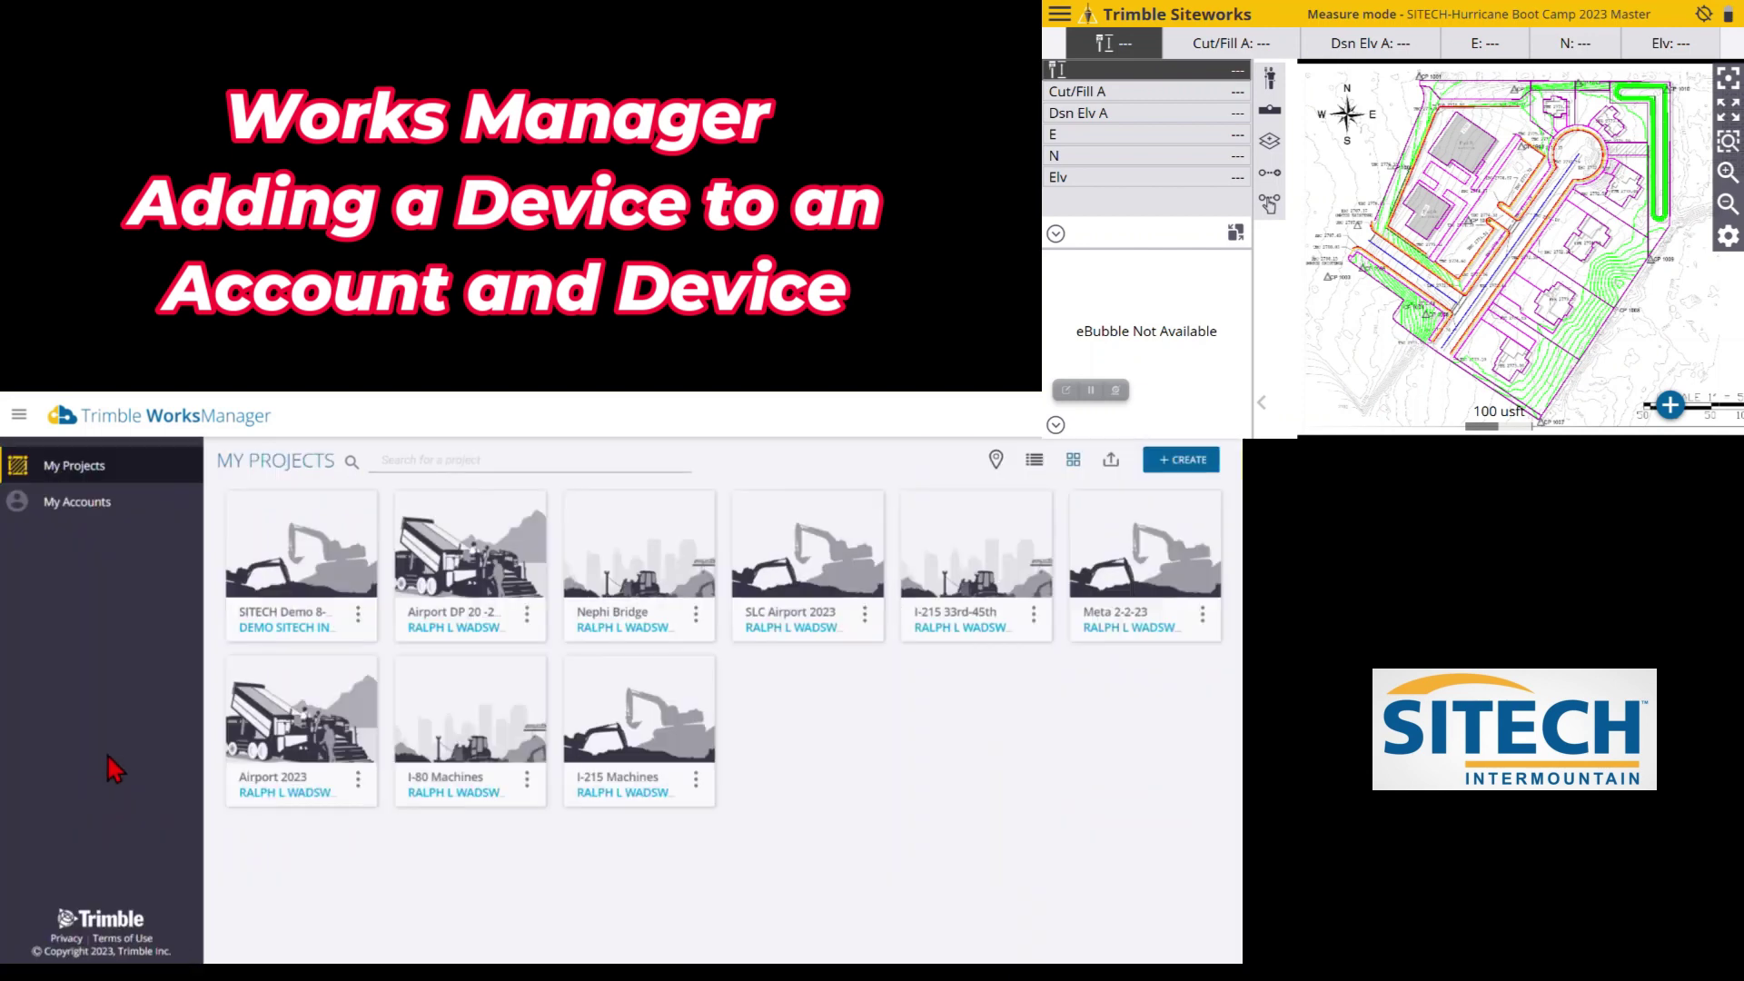
left_click(286, 554)
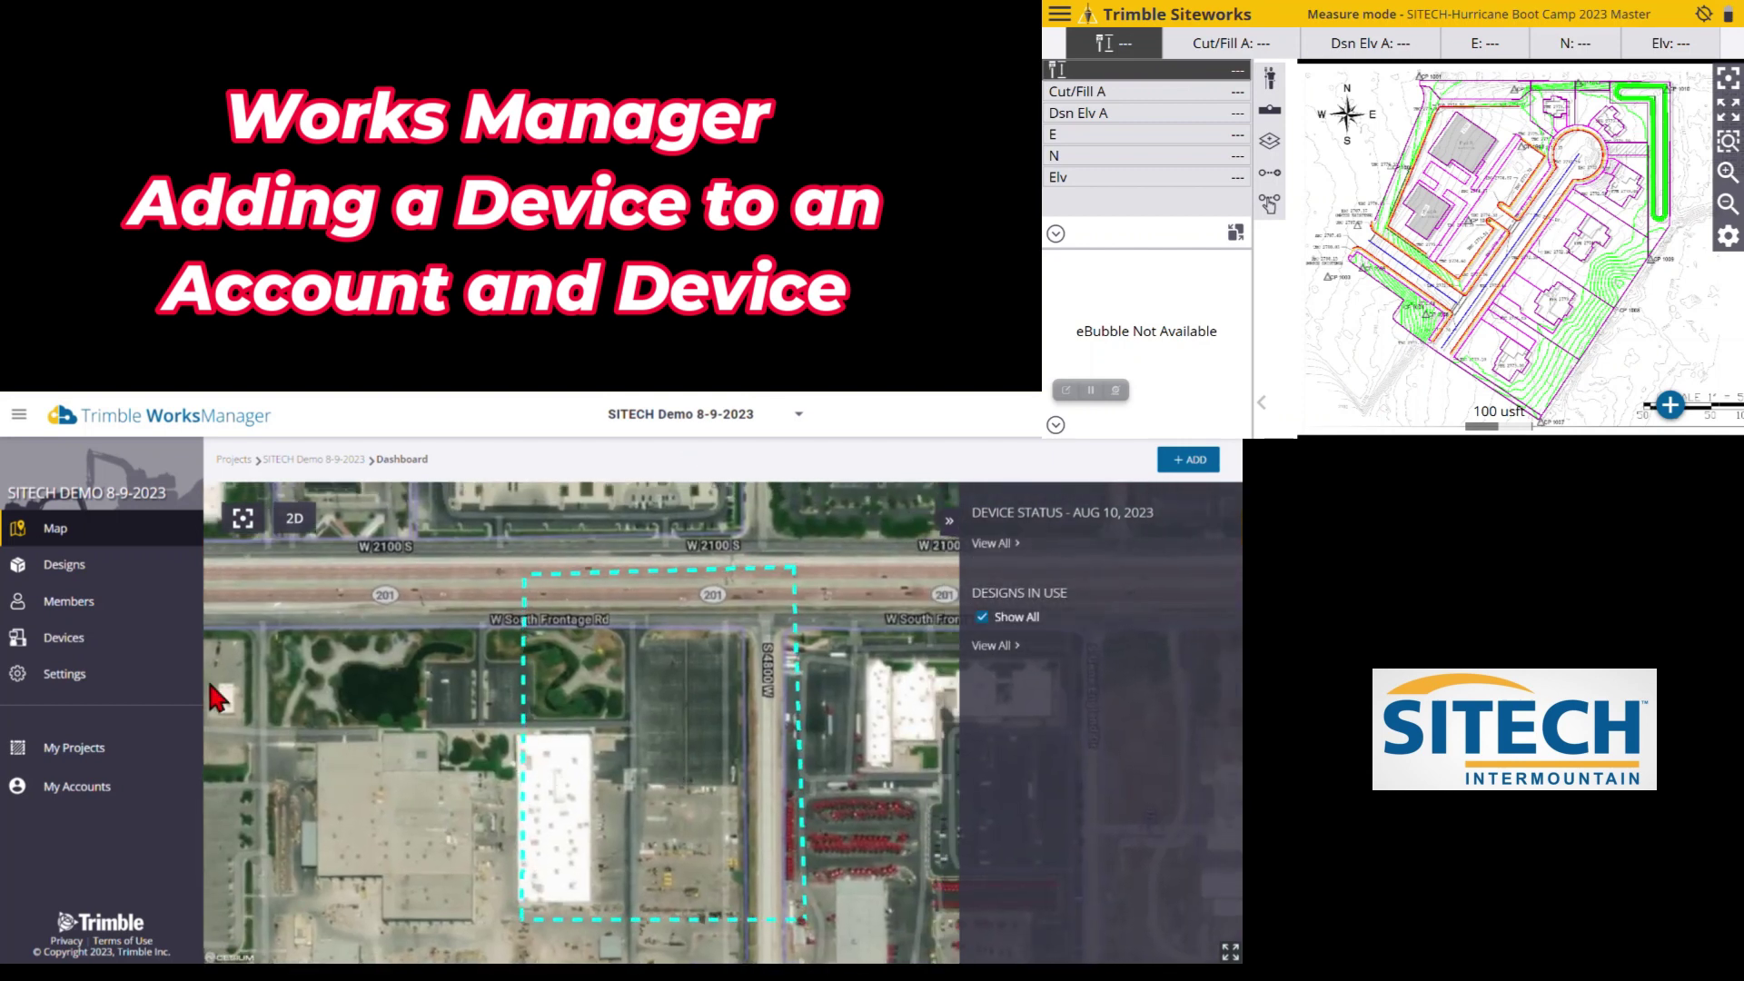
left_click(82, 643)
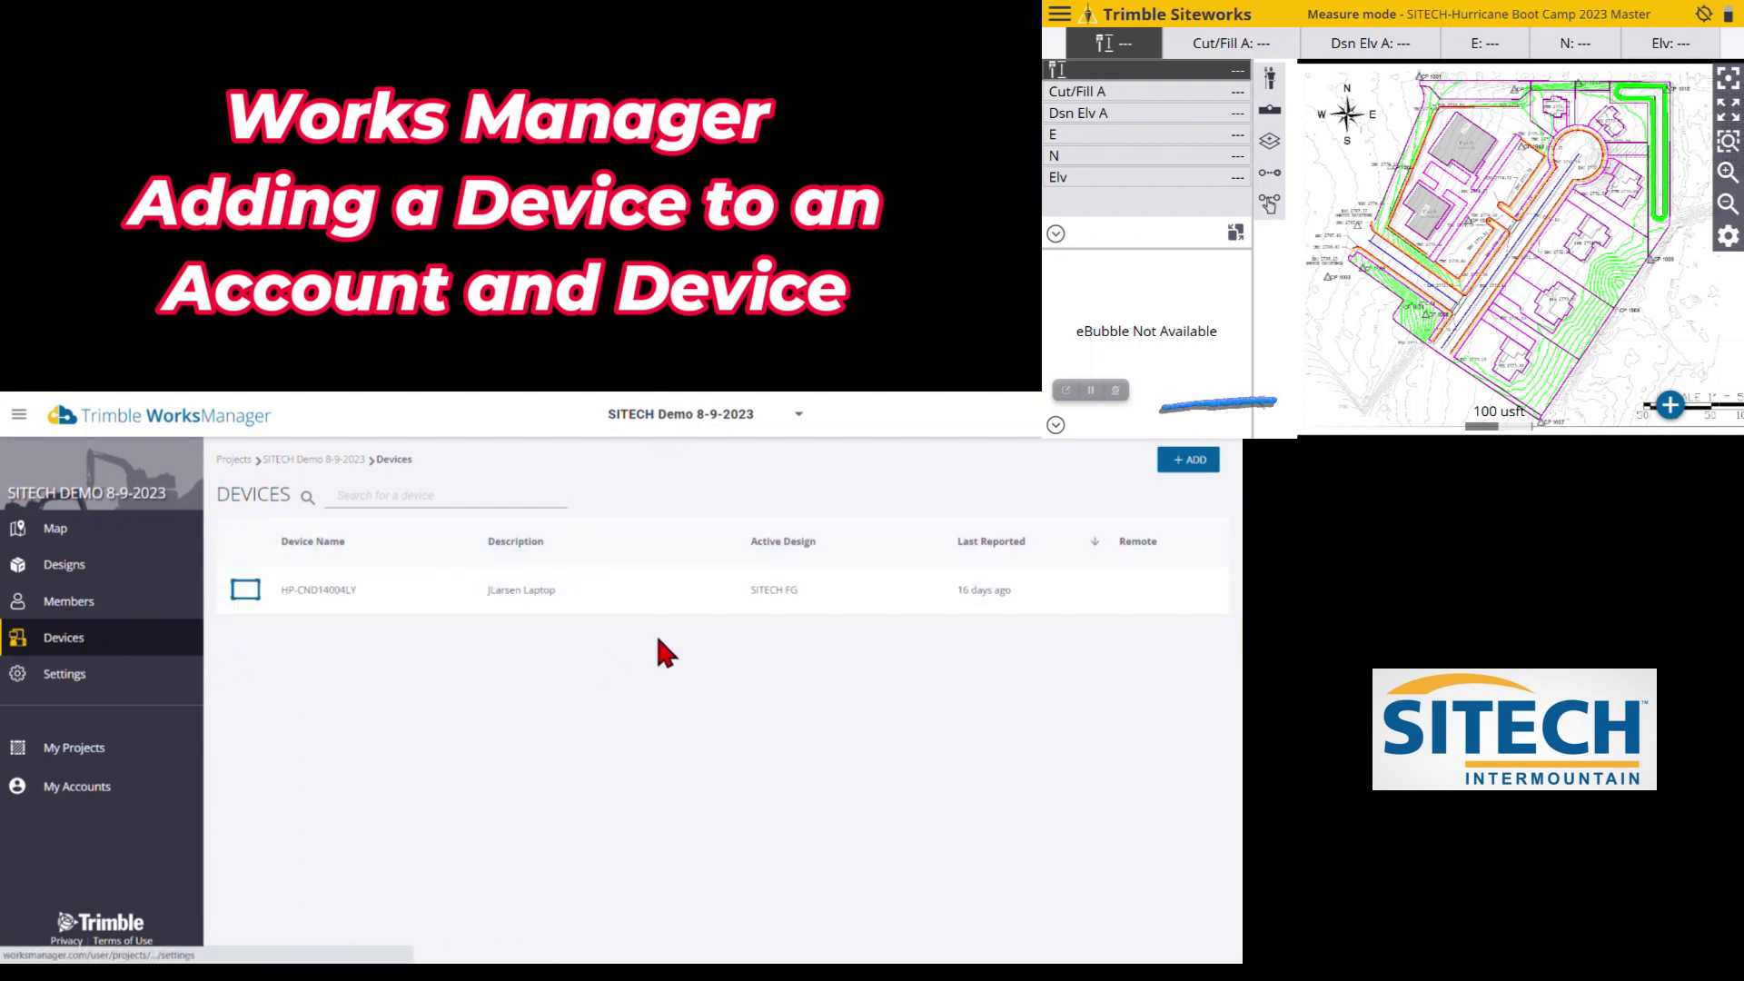
left_click(1185, 463)
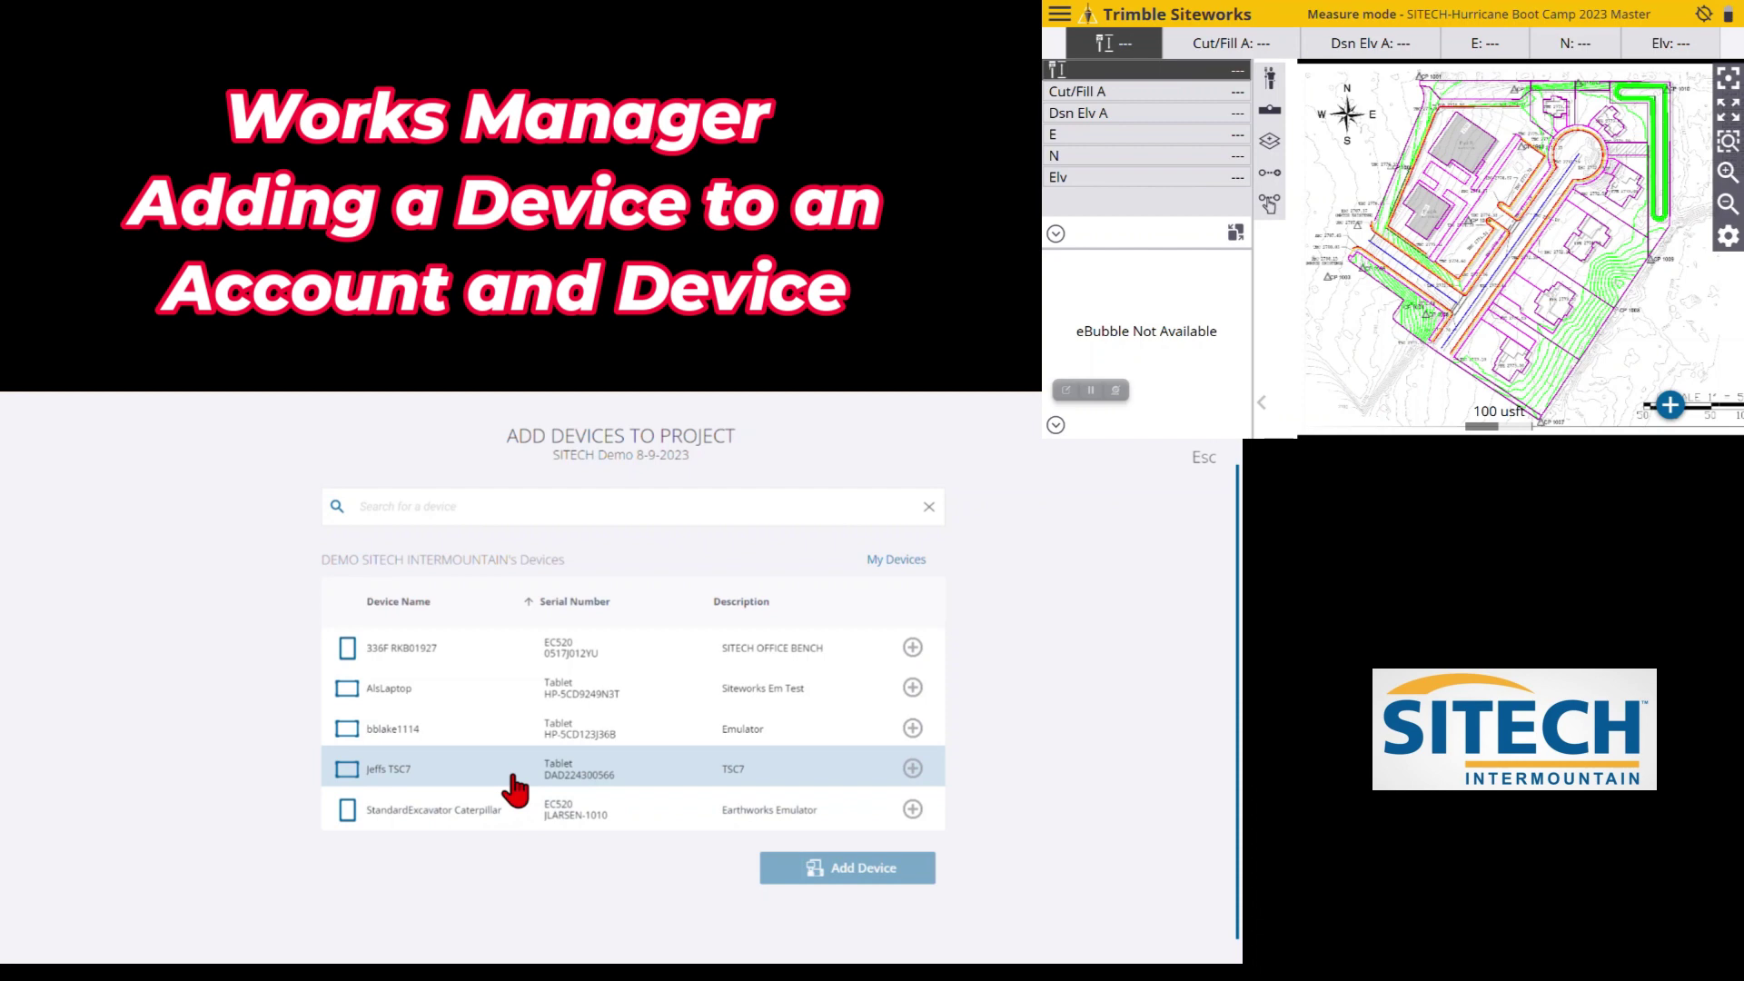
Select the TSC7 tablet and submit it with Add 1 Device
left_click(506, 781)
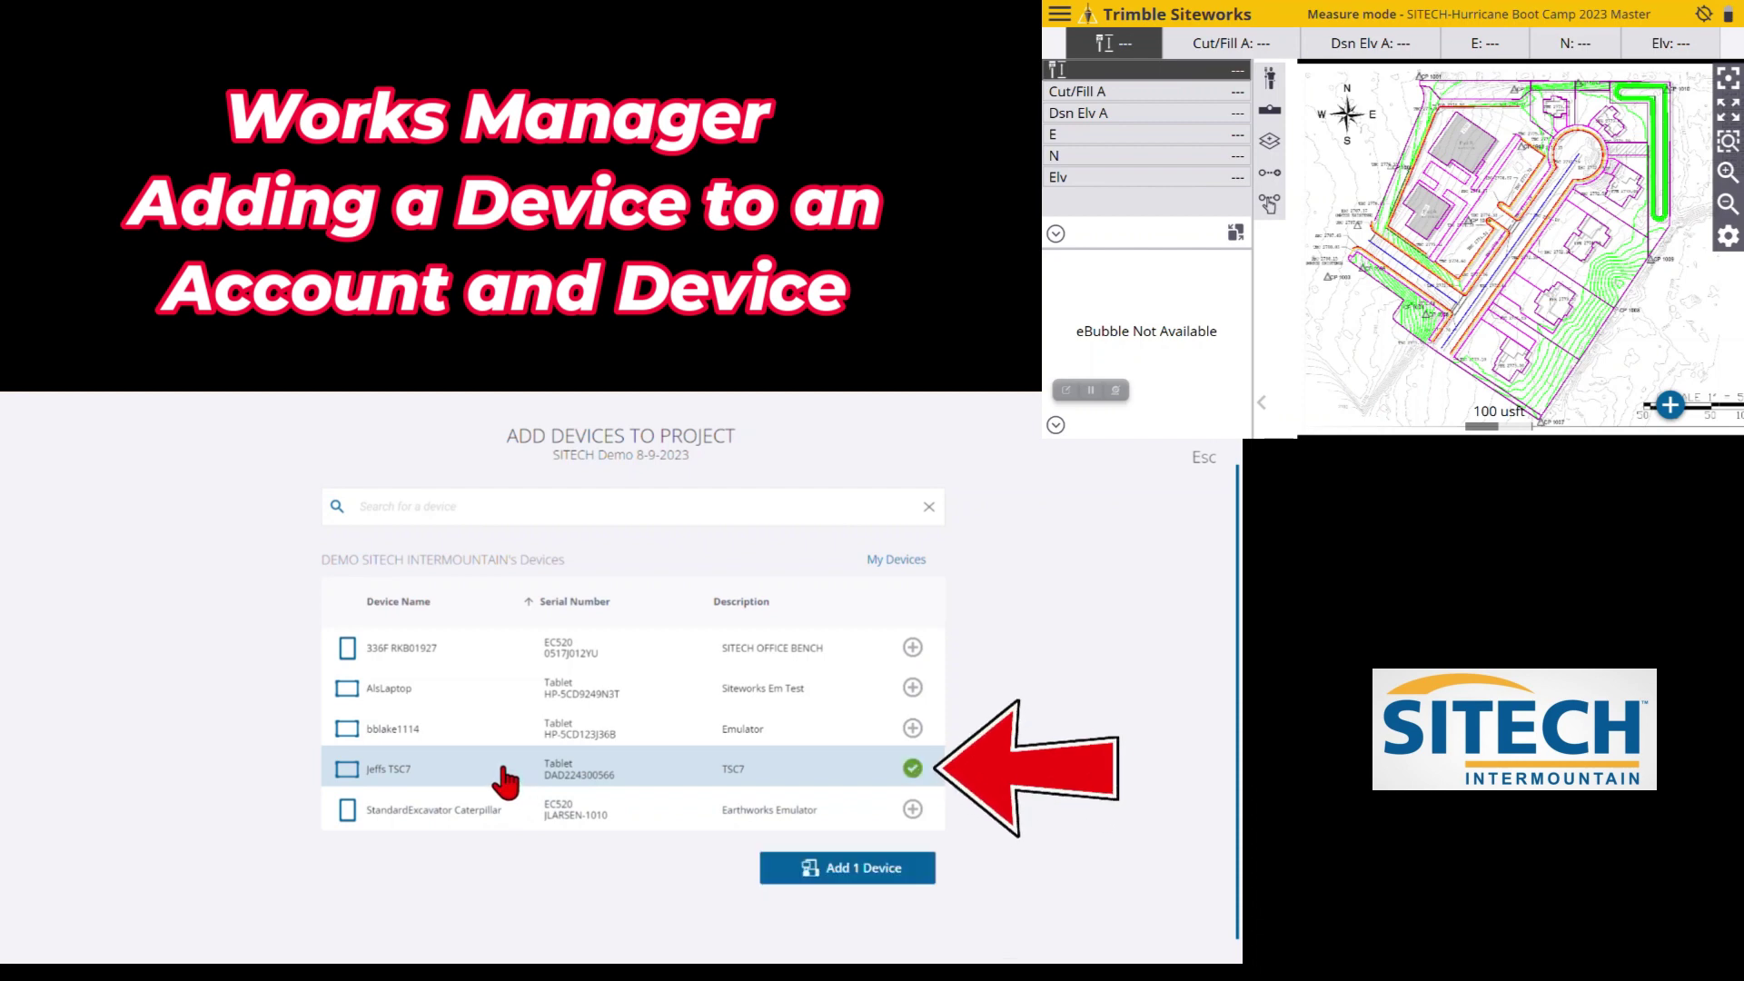
left_click(849, 867)
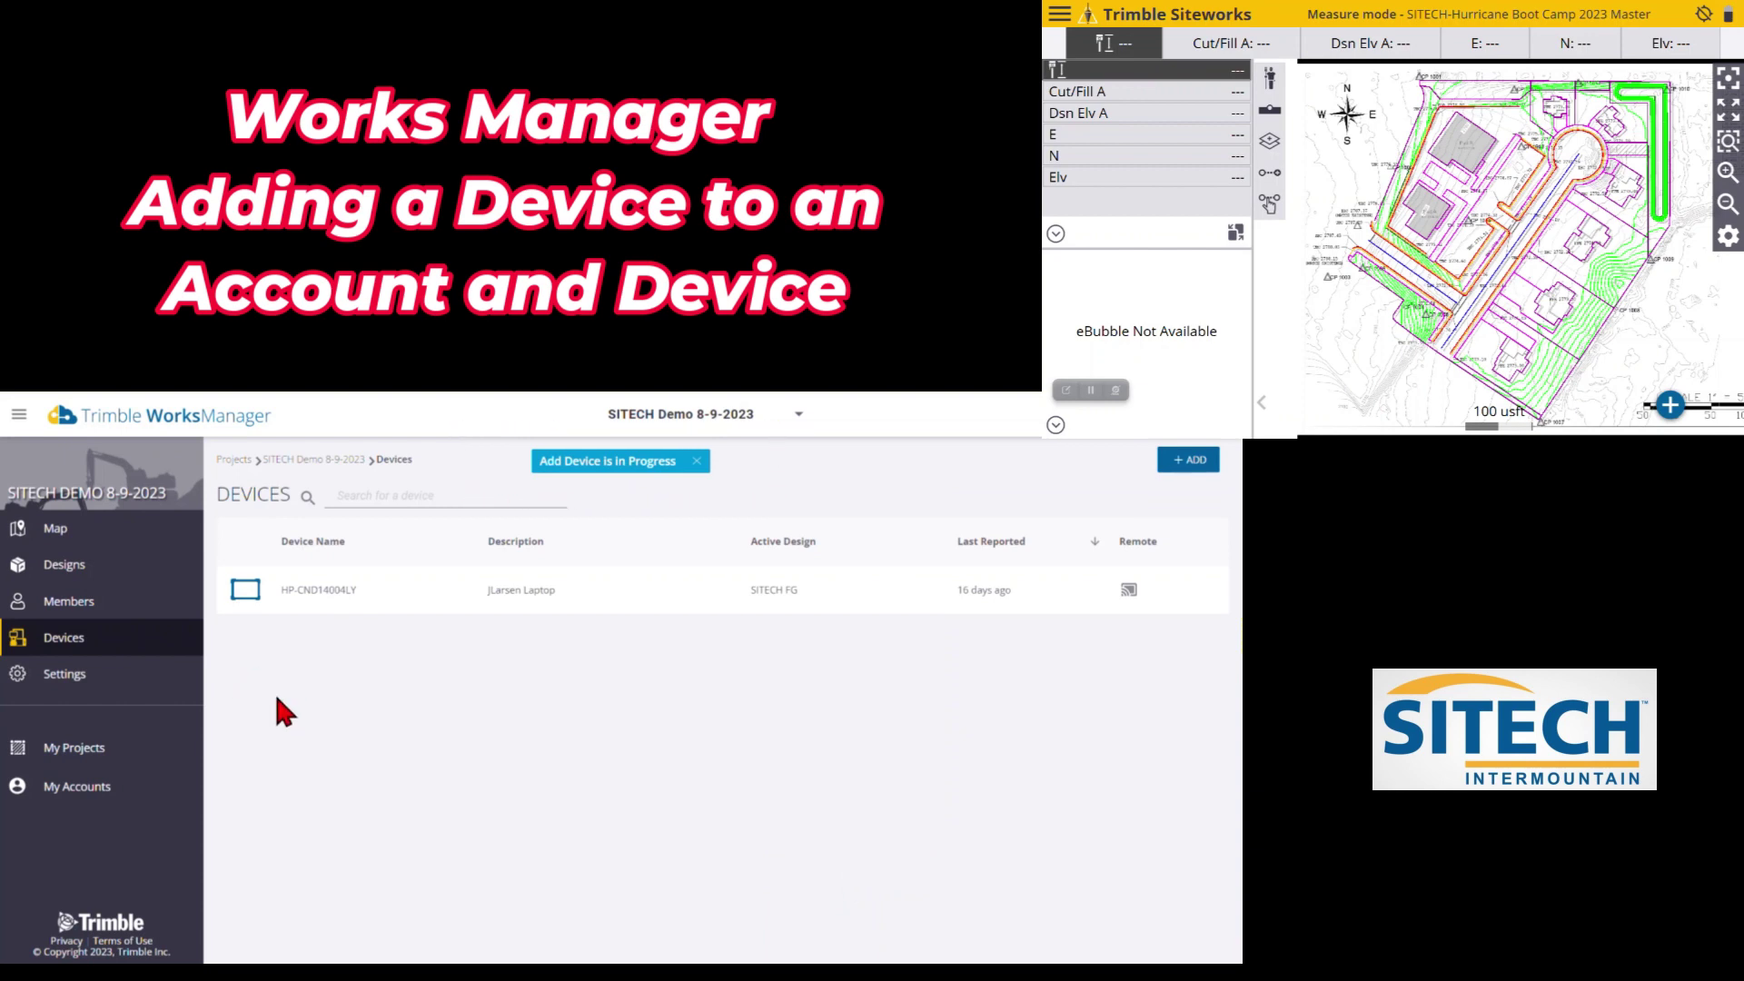
Check the SITECH NE FG 8-9-23 design details and confirm TSC7 is listed, ending on Map
left_click(73, 564)
left_click(516, 603)
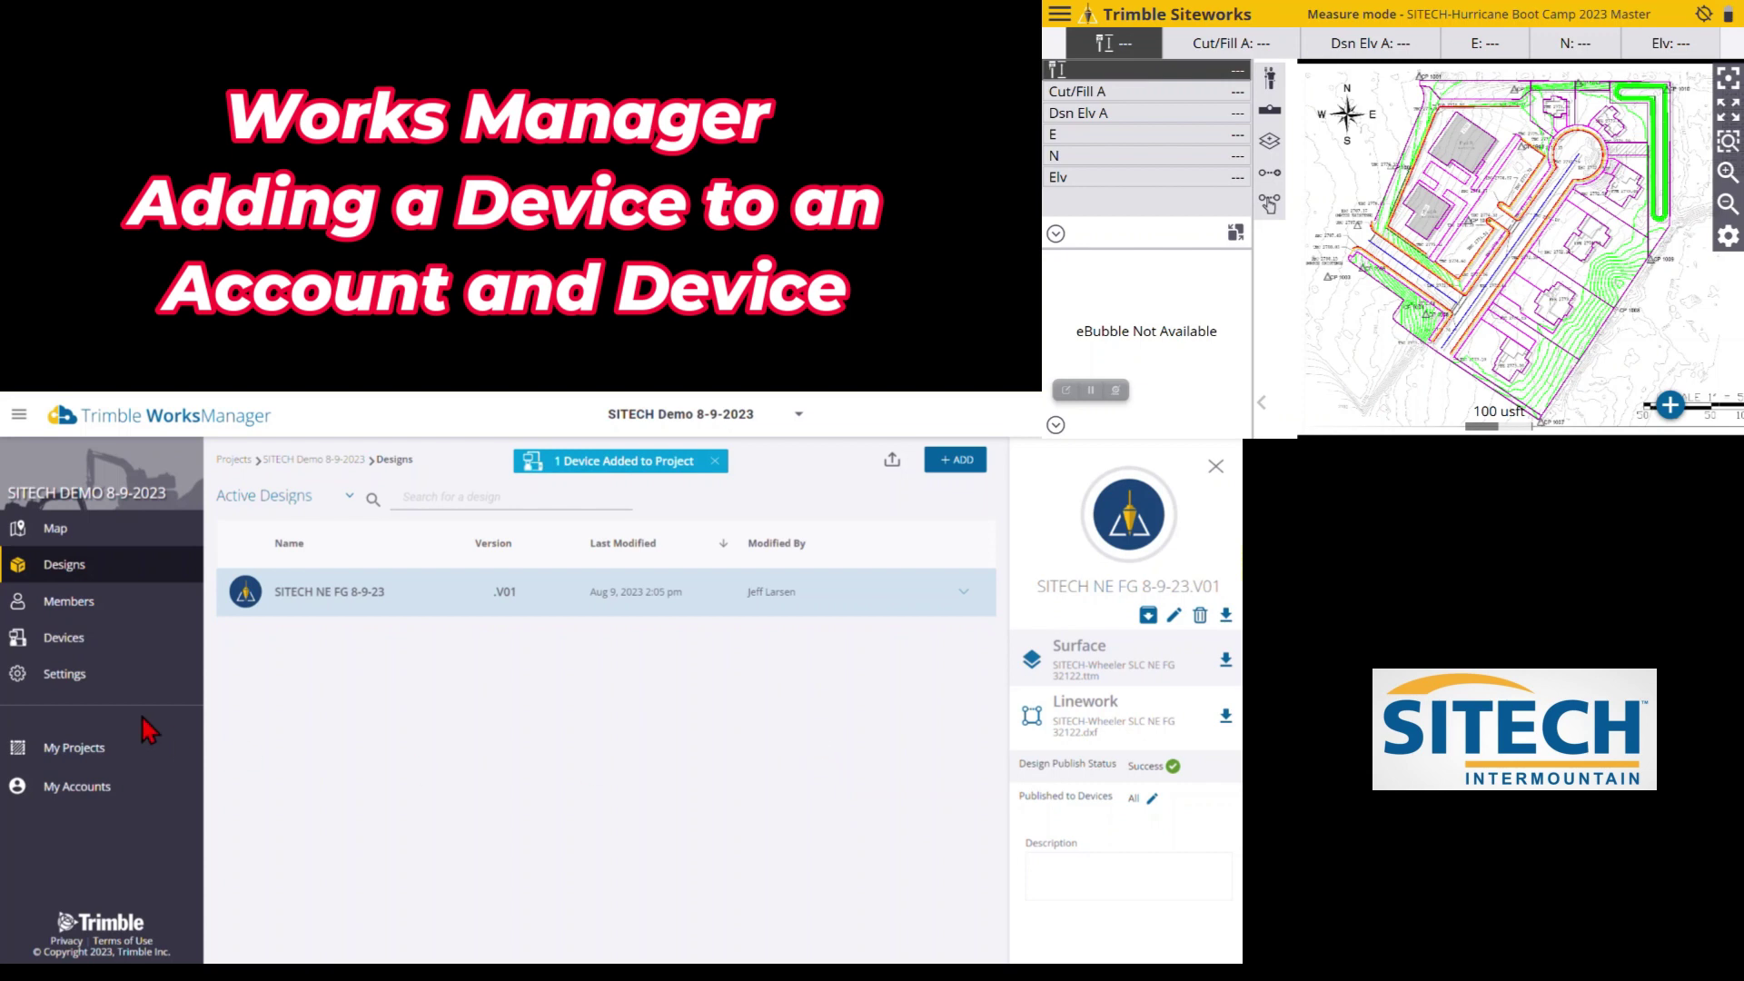
left_click(51, 639)
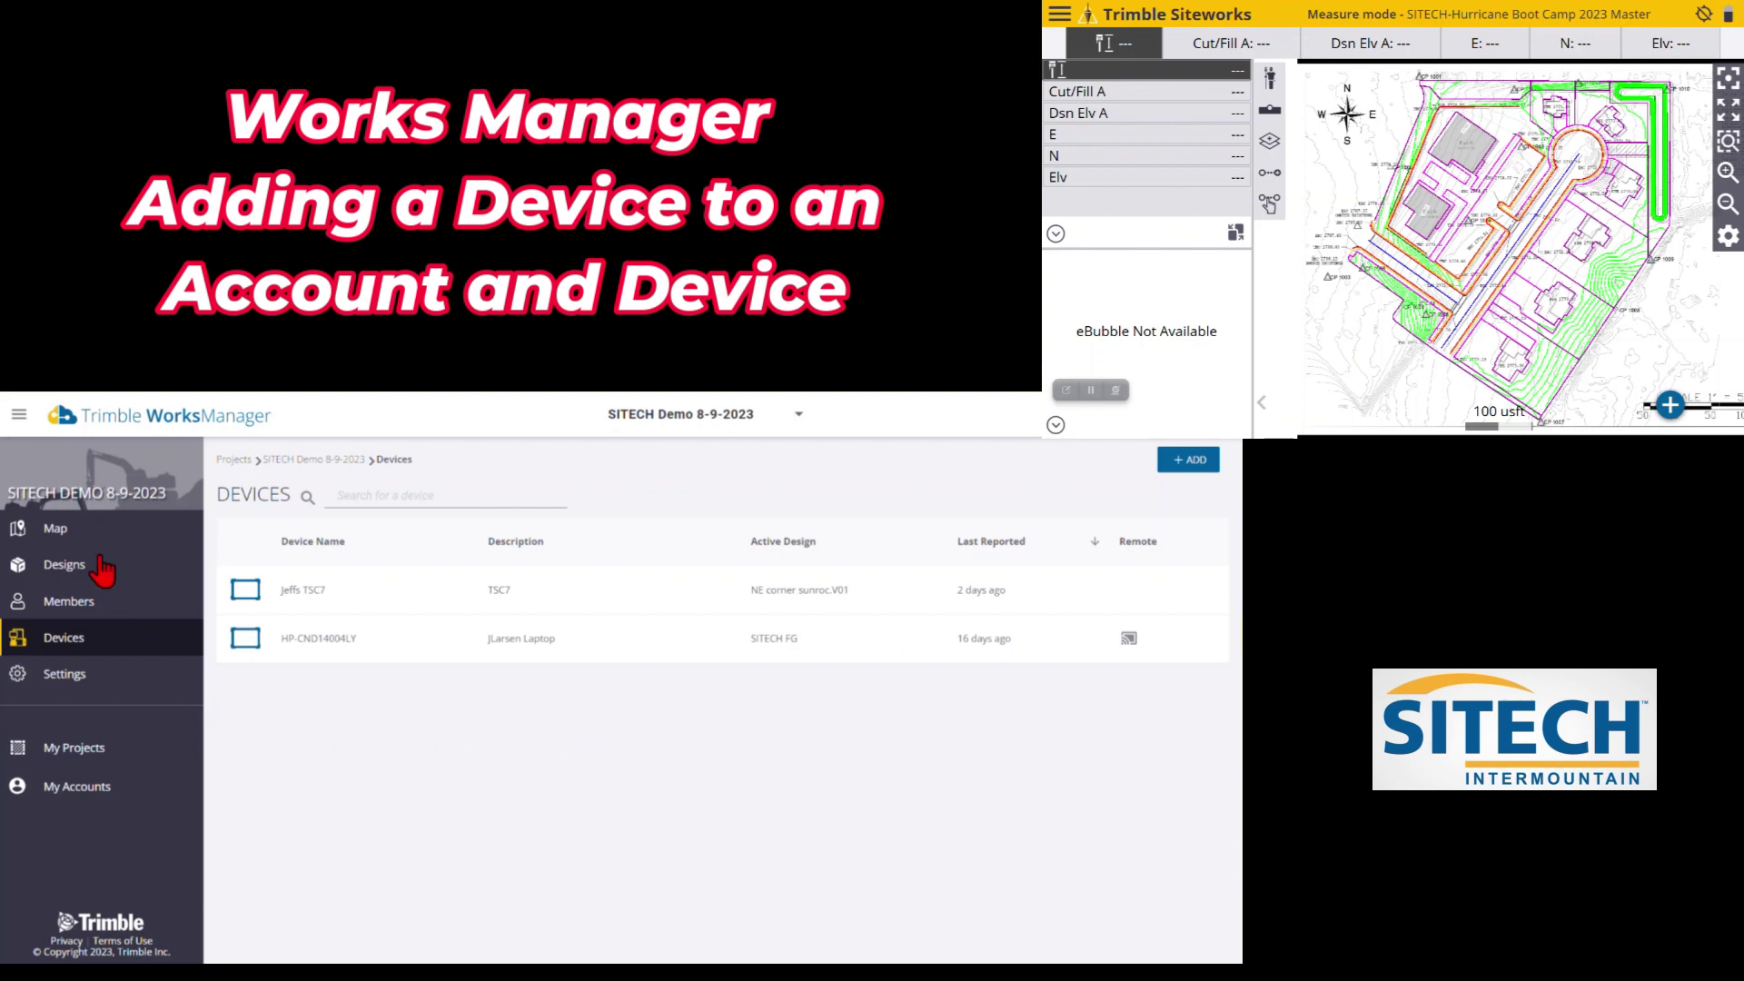
left_click(54, 529)
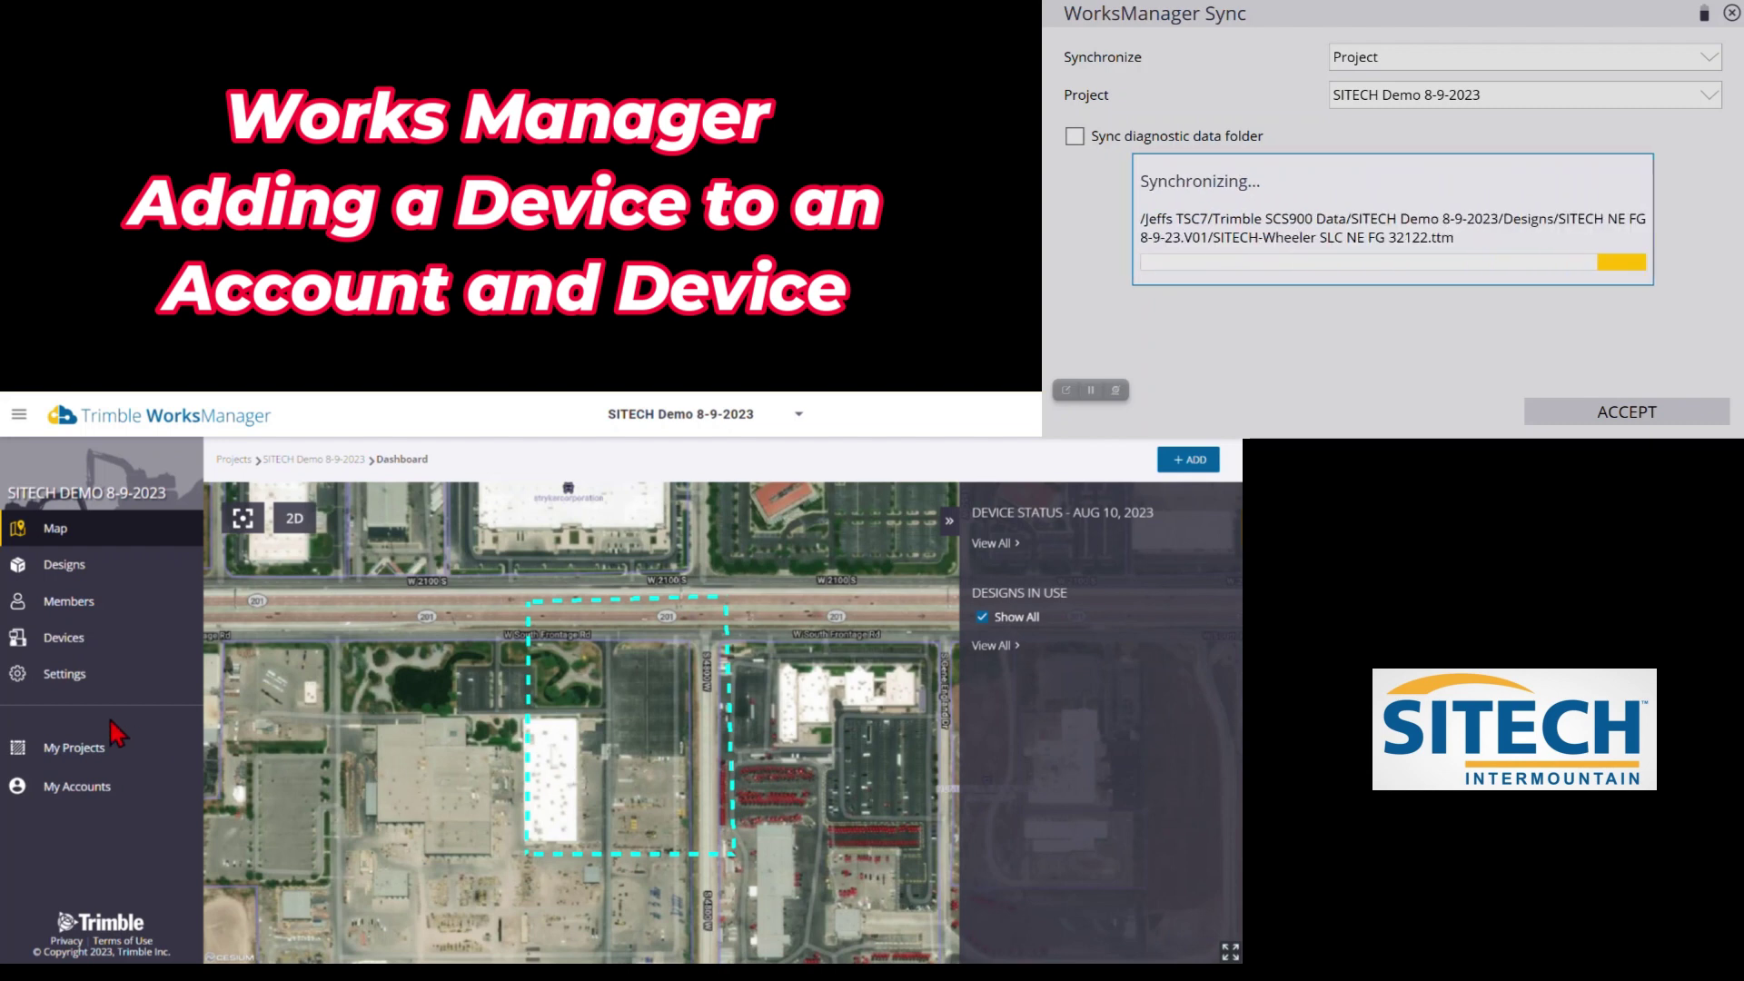
Show the SITECH Demo 8-9-2023 project's Settings and configuration files
left_click(64, 673)
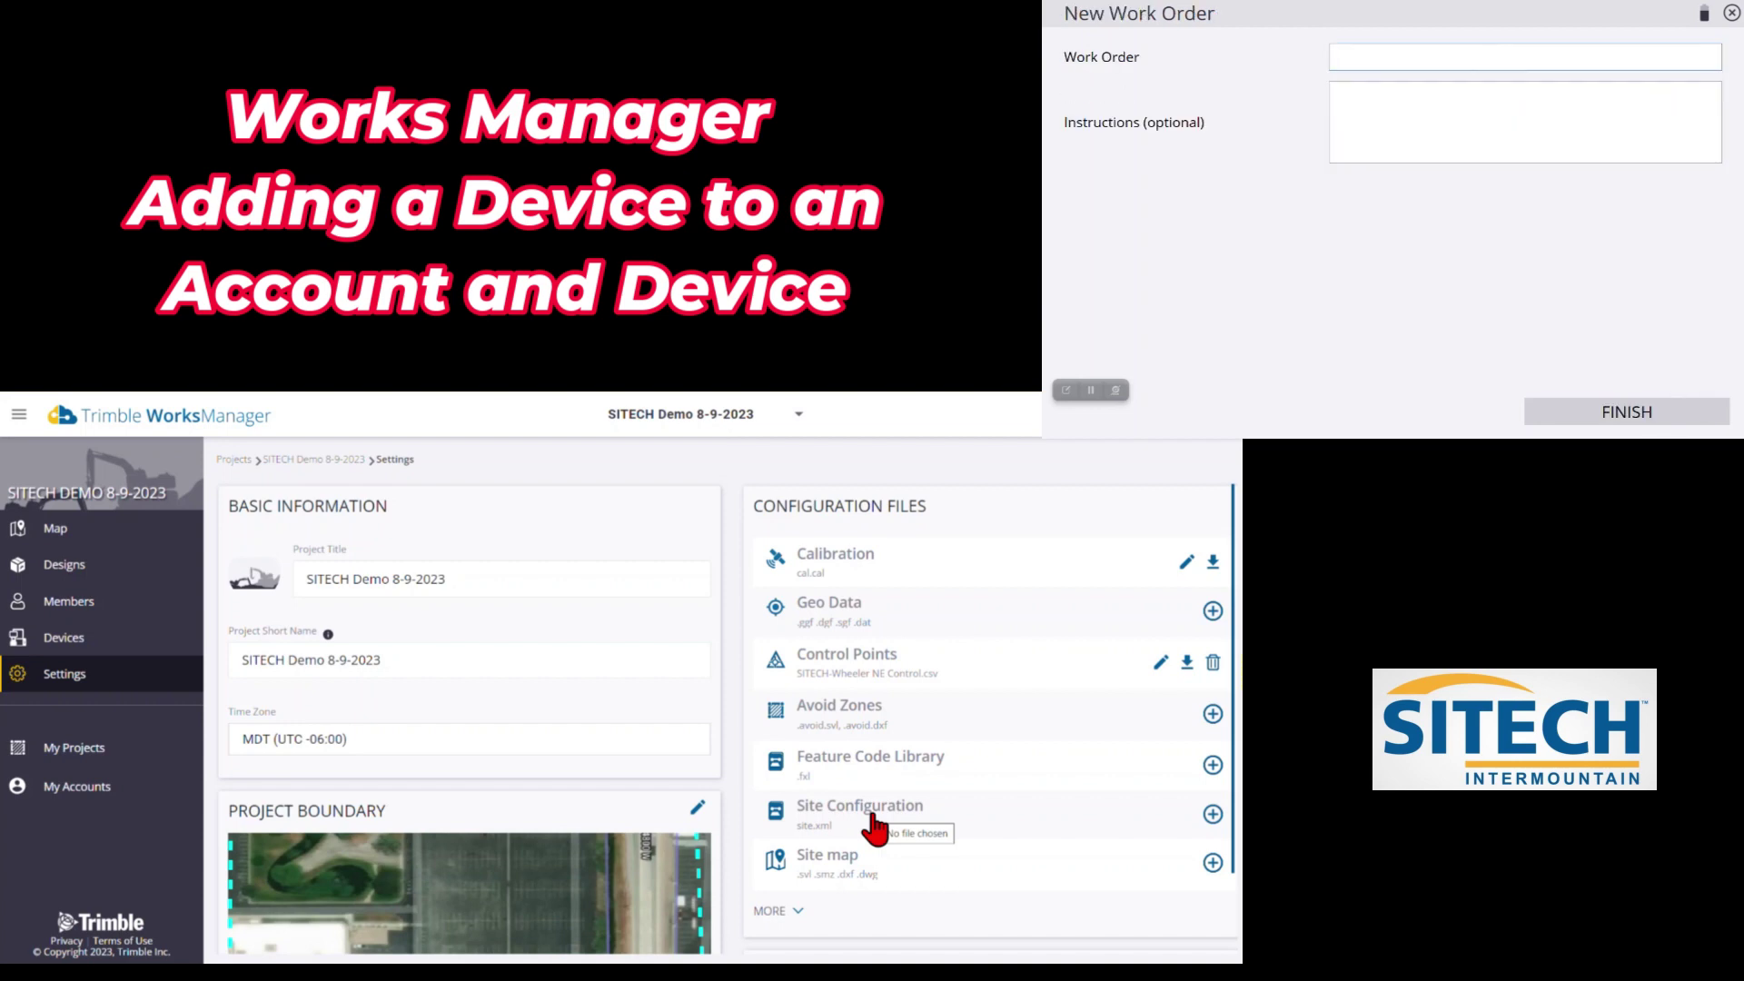
Enter work order 'cal' on the tablet and view the project's active designs
type("cal")
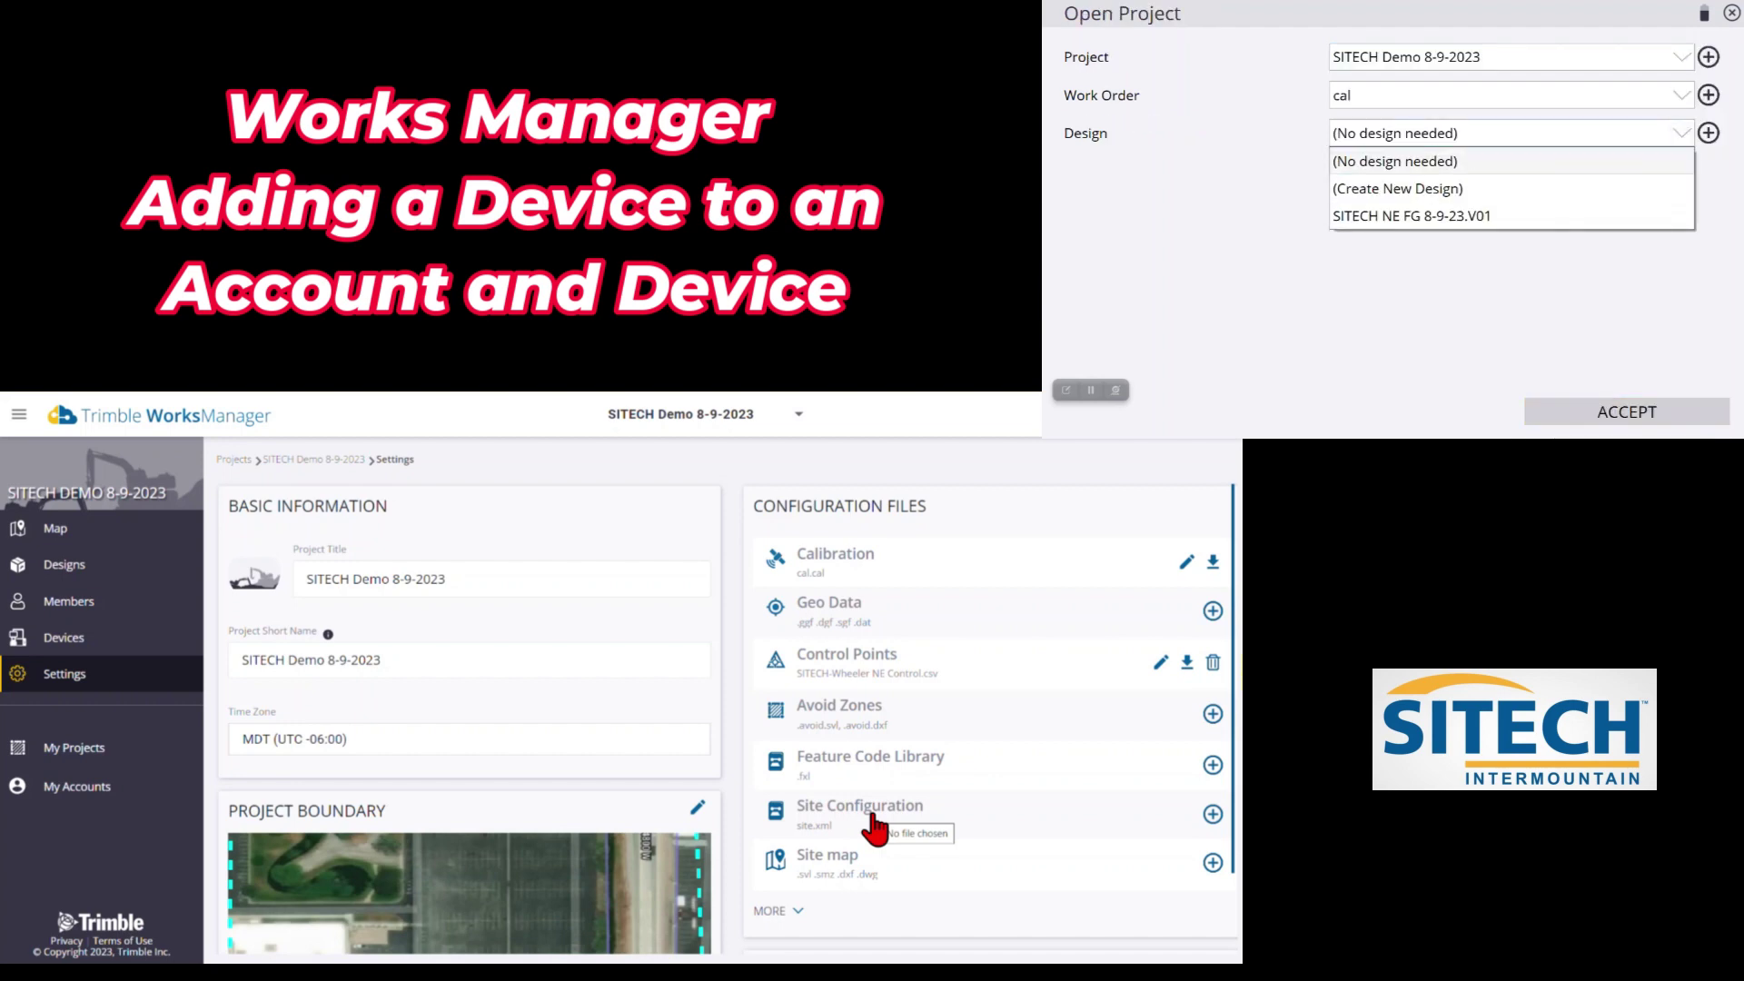
left_click(91, 565)
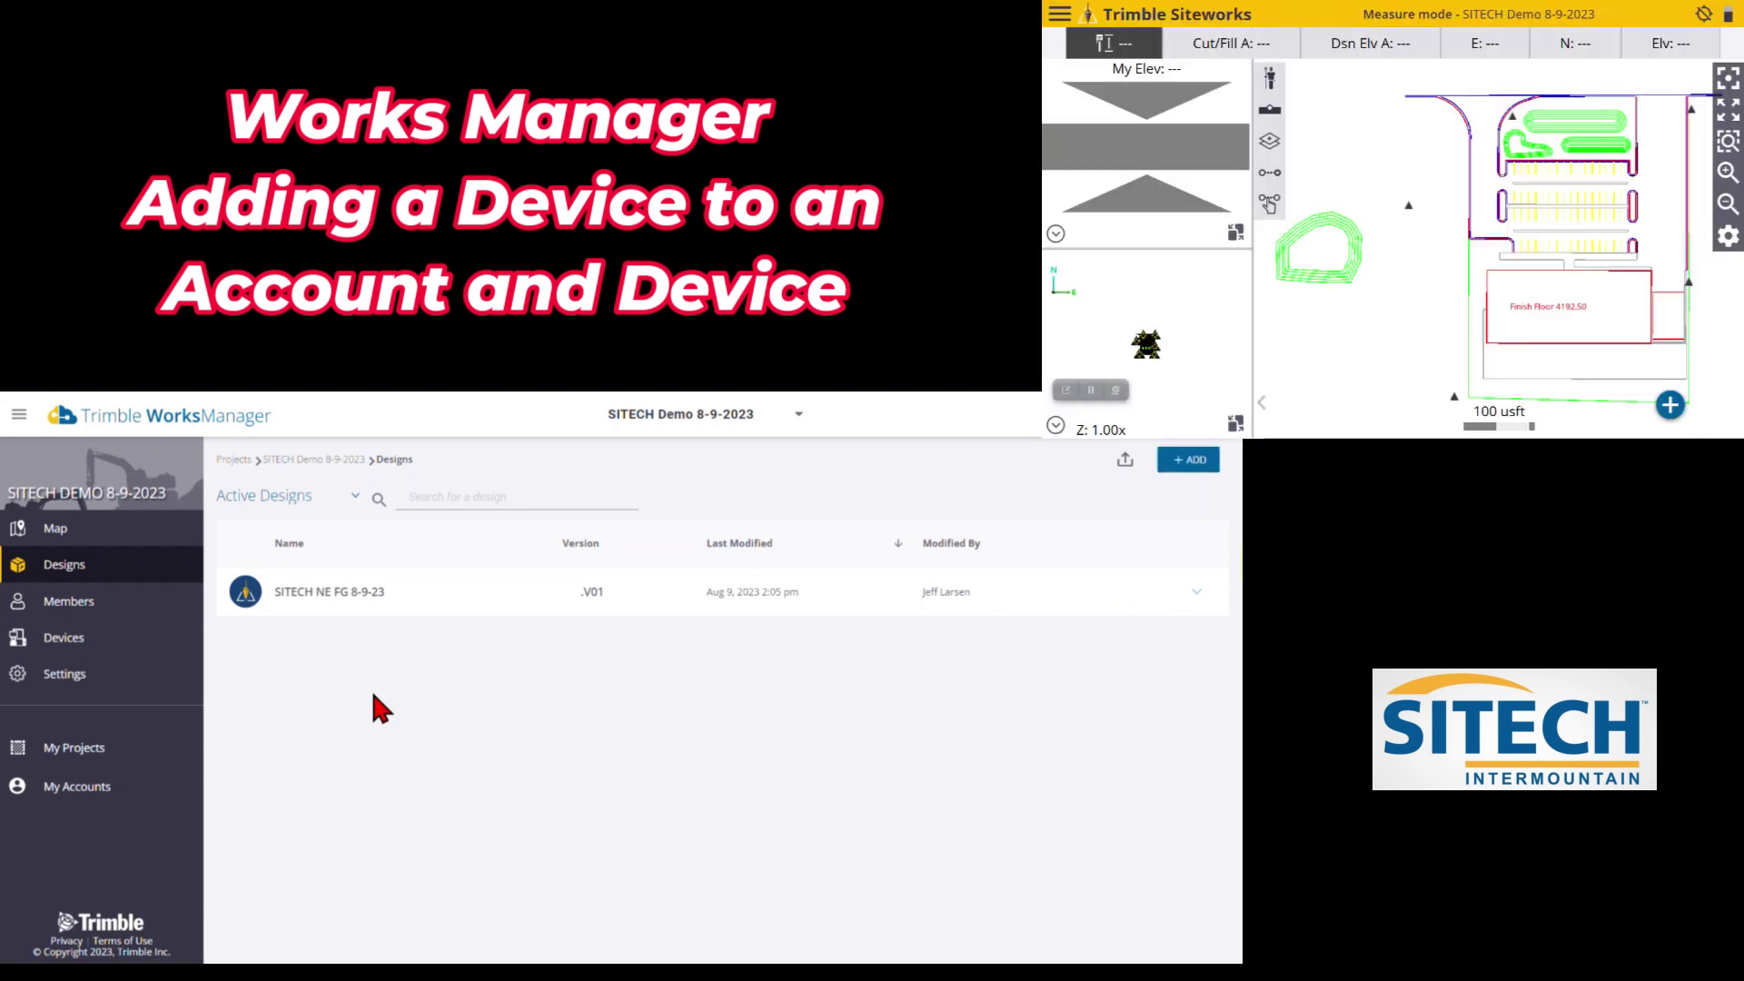
Zoom and pan the project map to frame the boundary, then view the Devices list
left_click(56, 528)
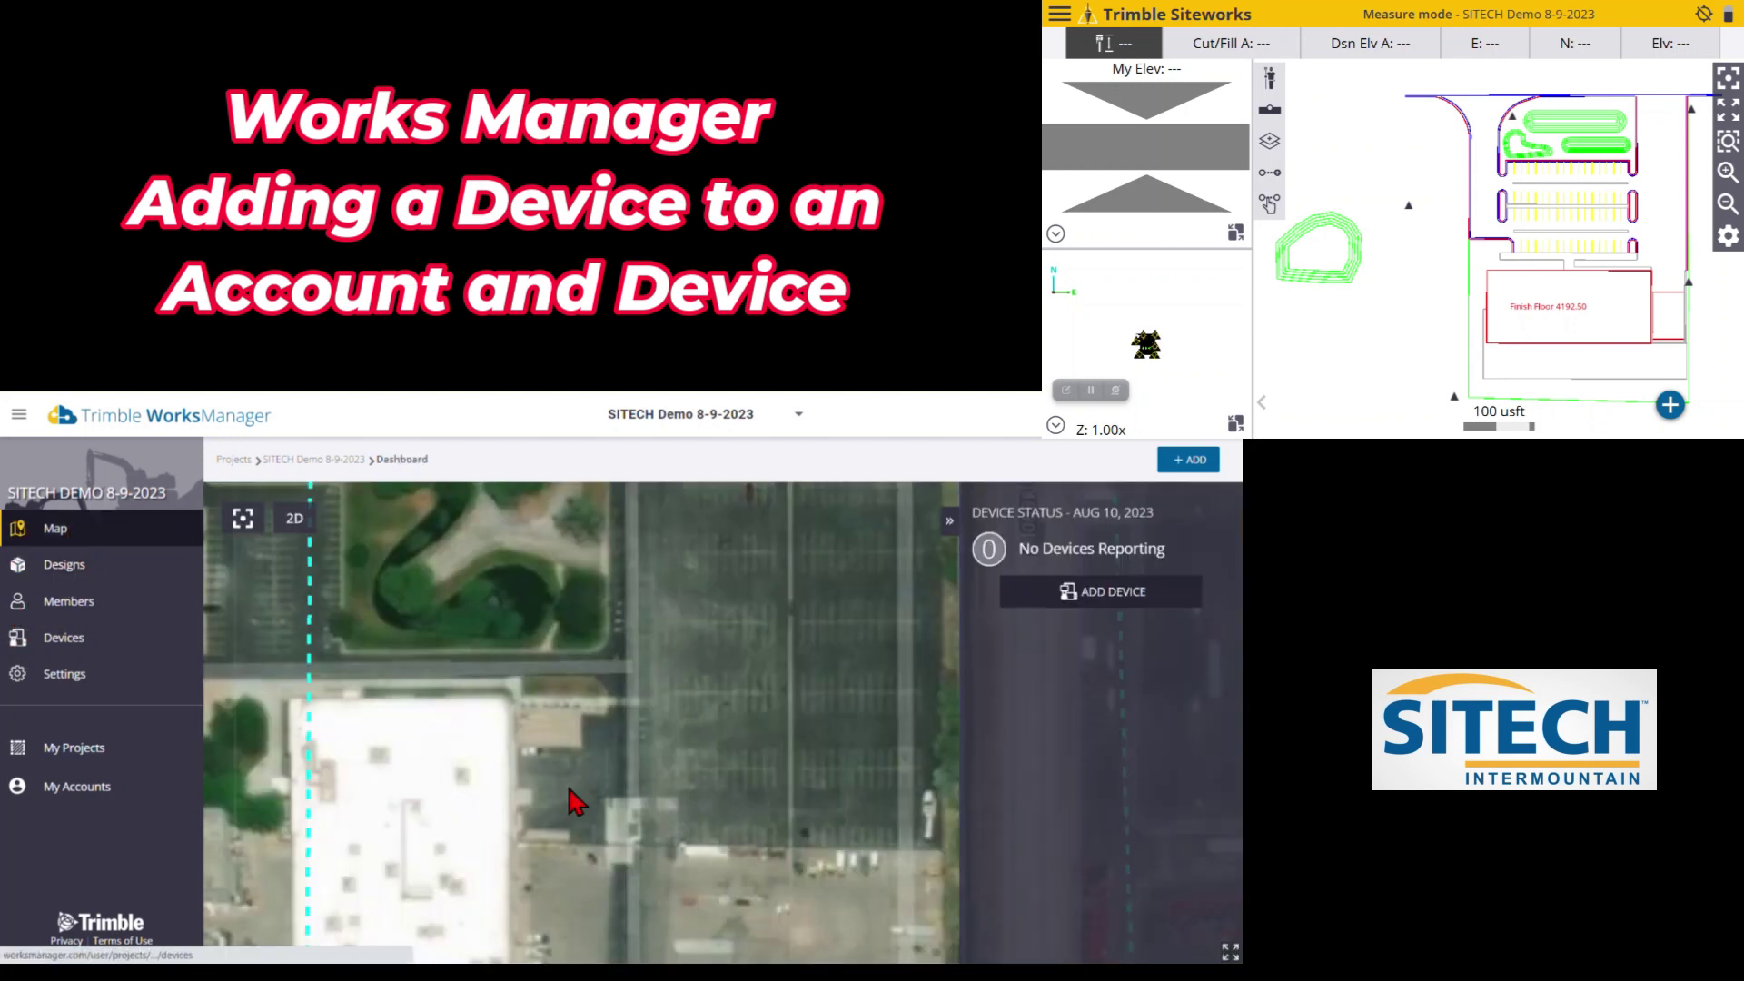
scroll(603, 805, "down", 5)
left_click_drag(603, 806, 647, 787)
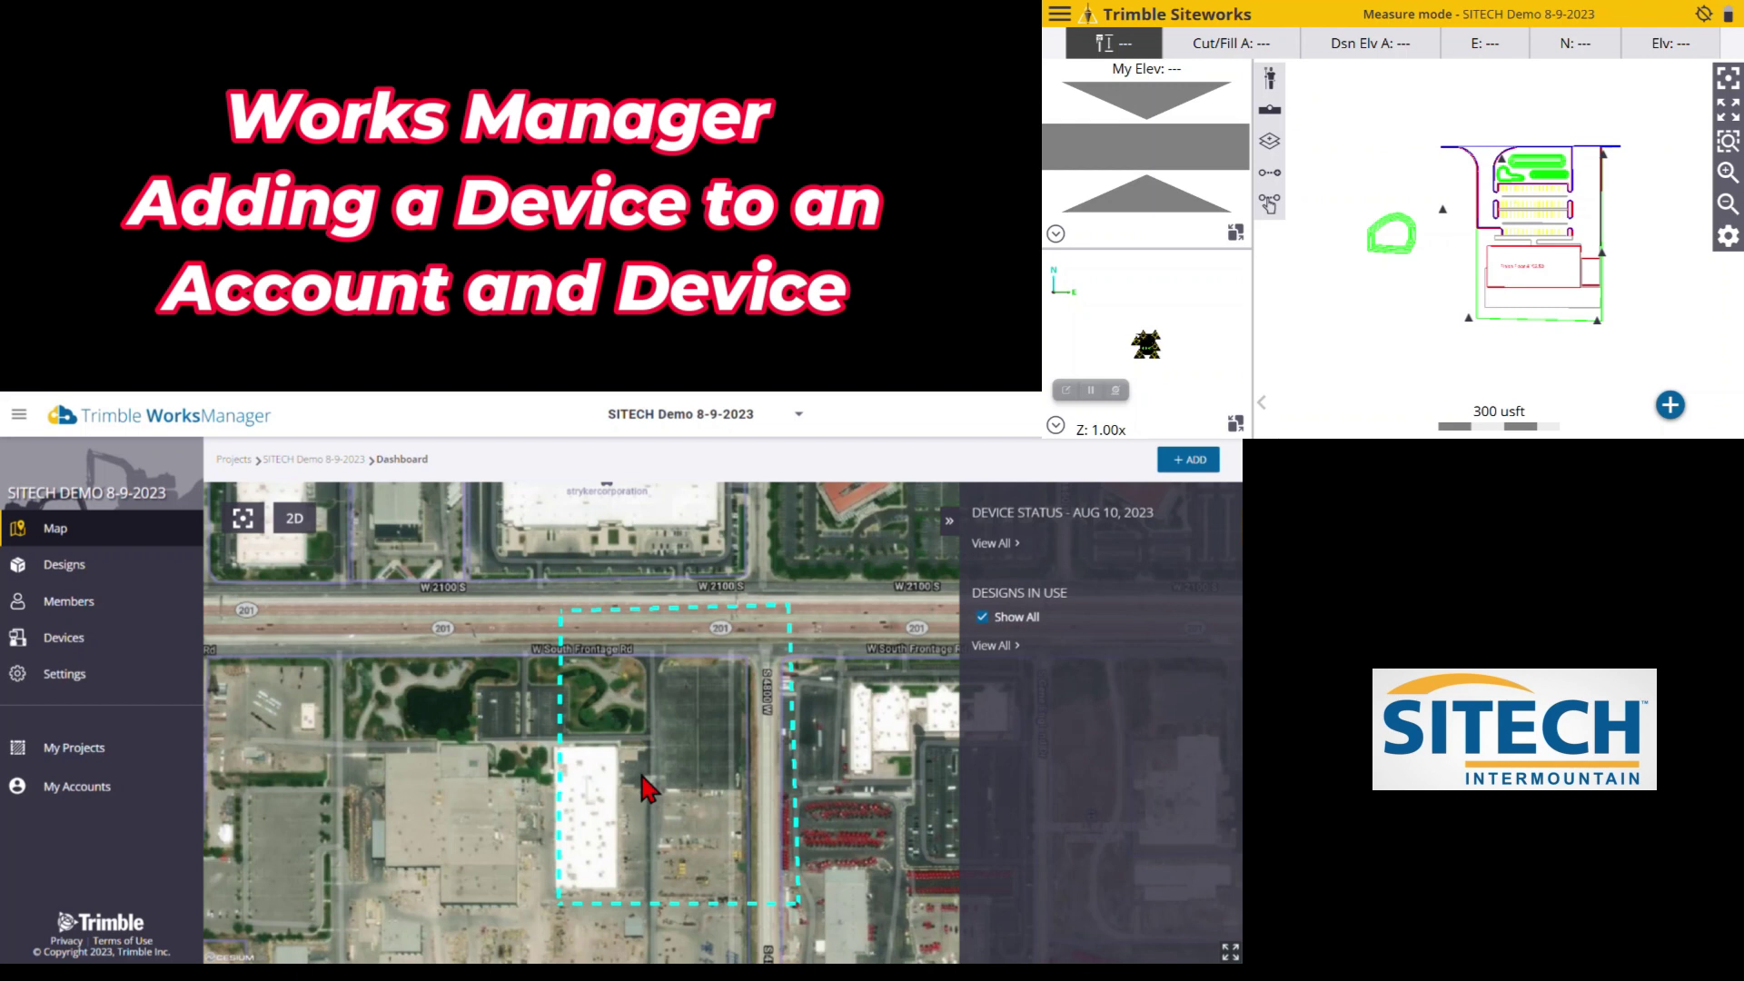
left_click(78, 646)
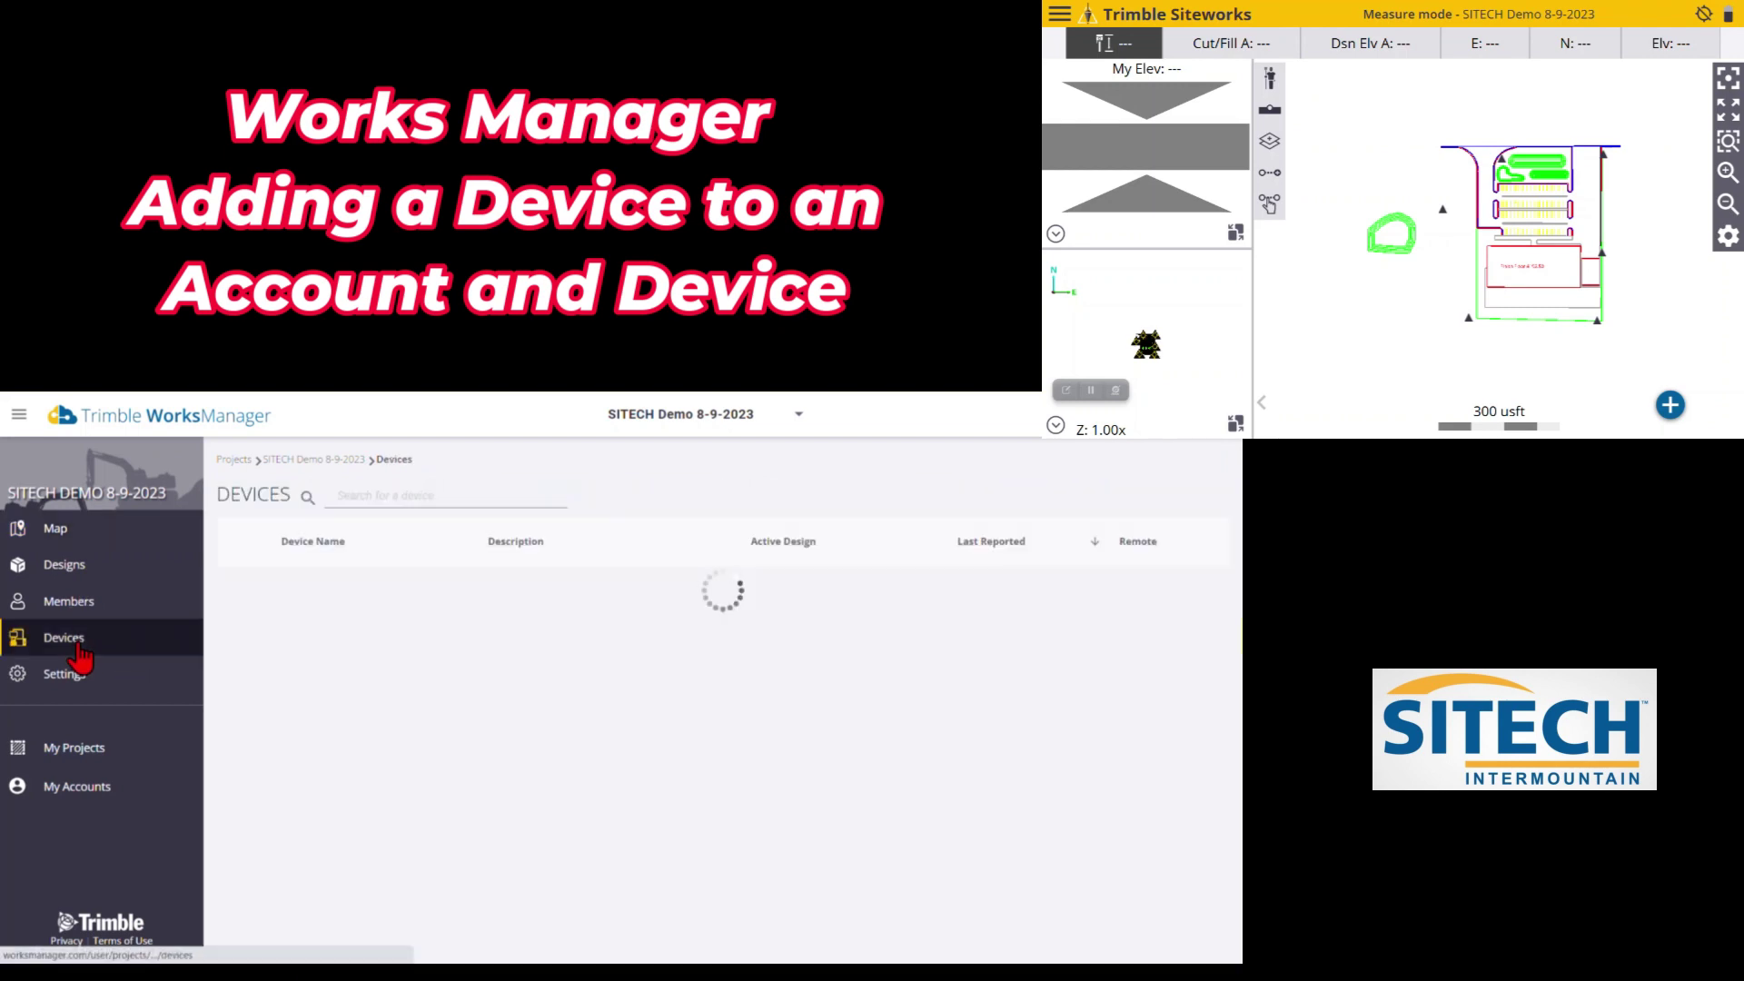